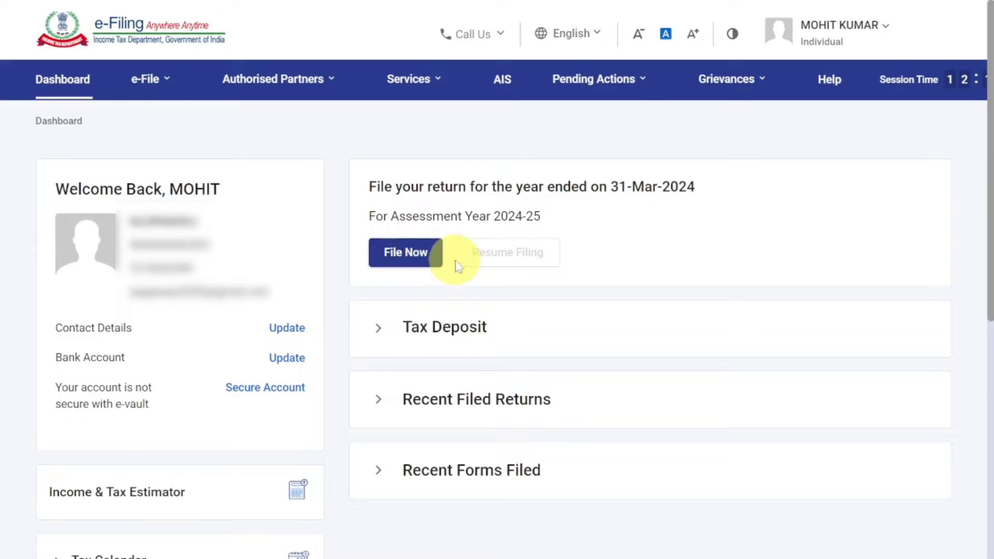
Start a new income tax return filing for assessment year 2024-25 in online mode
left_click(144, 93)
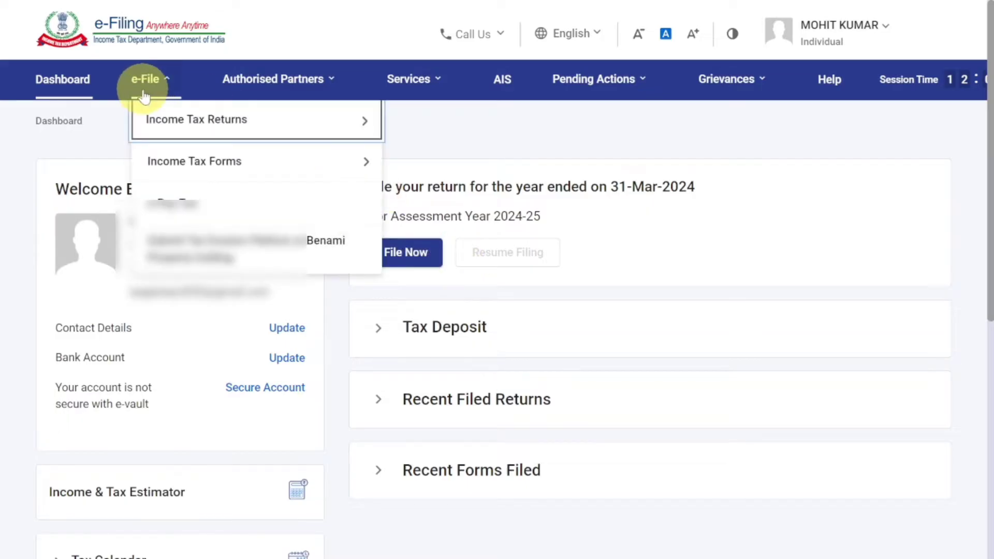
left_click(158, 118)
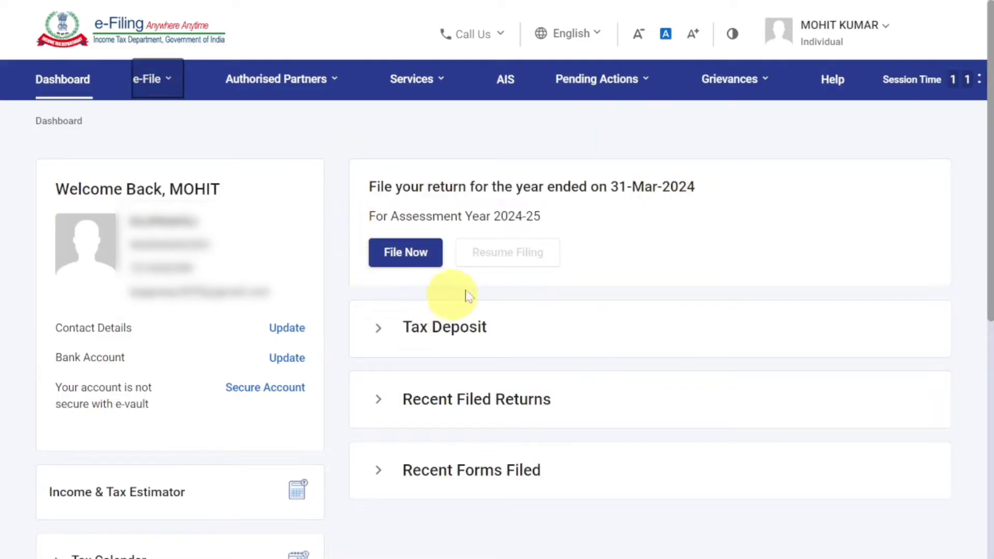
left_click(412, 260)
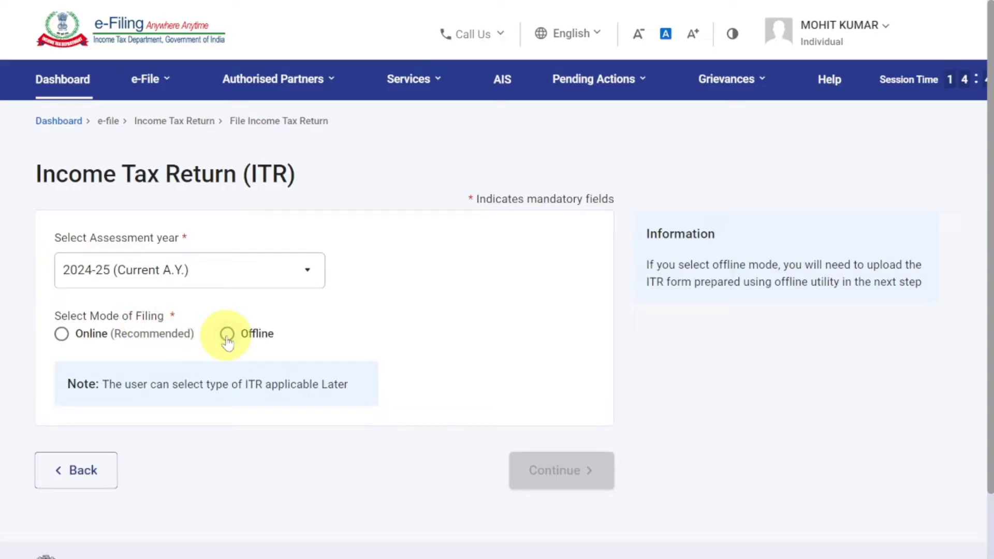
left_click(61, 334)
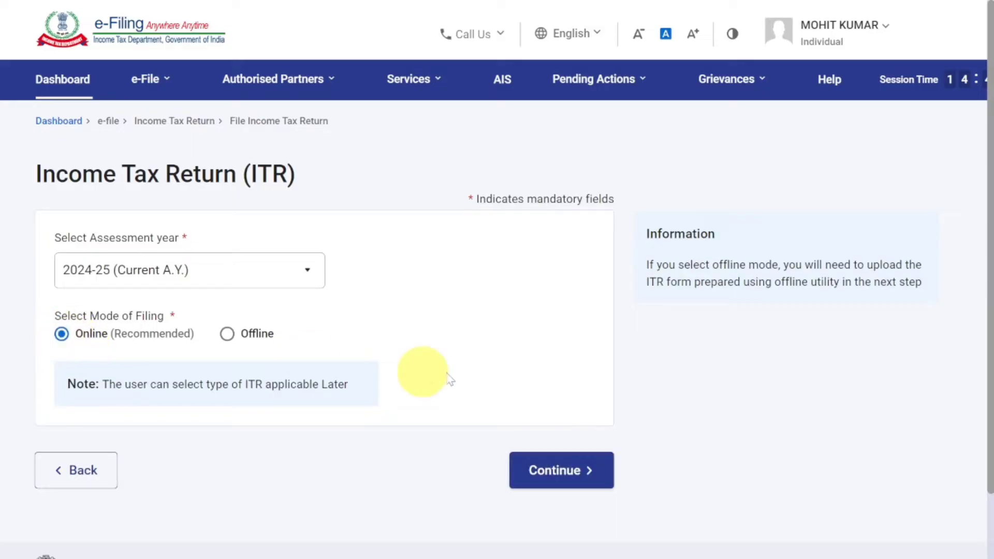
left_click(563, 471)
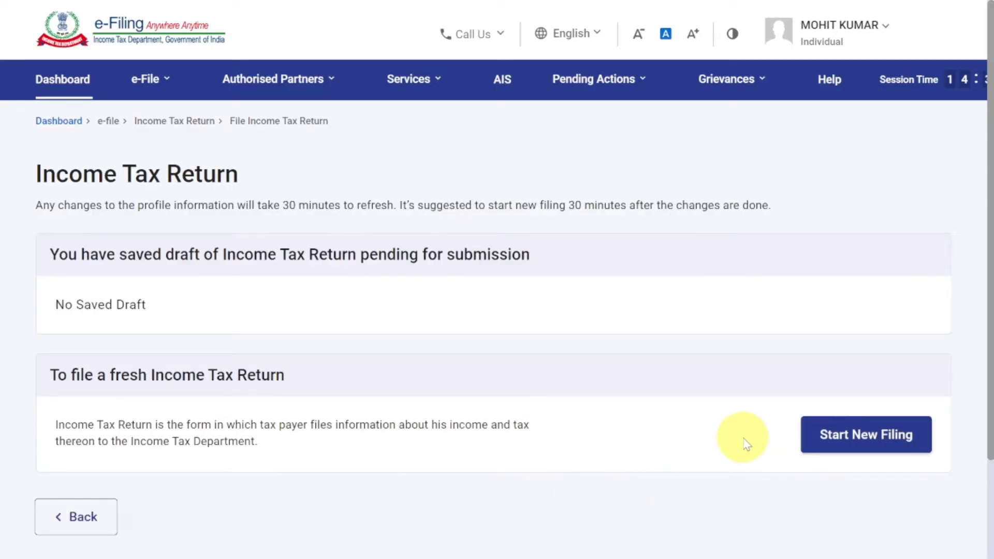
left_click(861, 442)
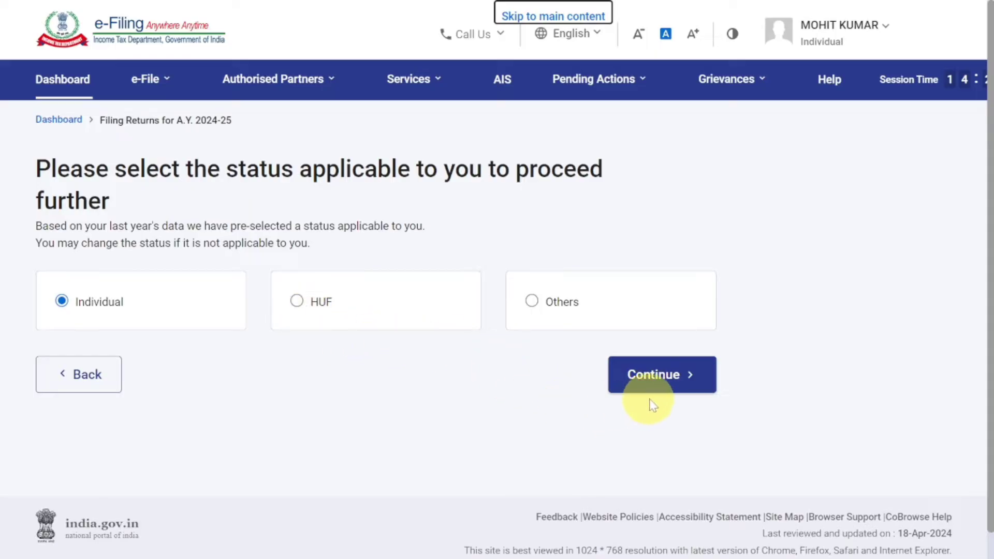
Continue with the Individual status and proceed with the ITR-4 form
left_click(665, 394)
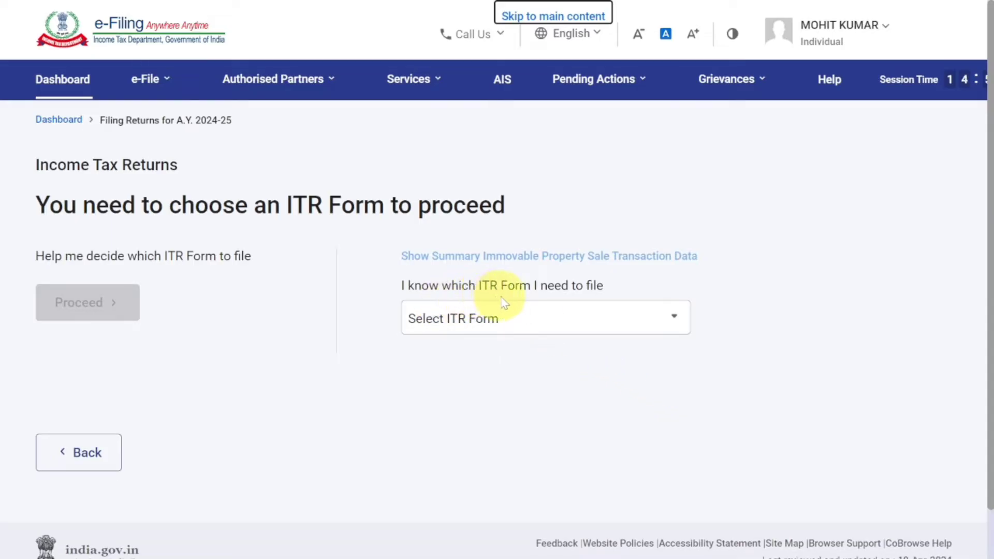
left_click(544, 314)
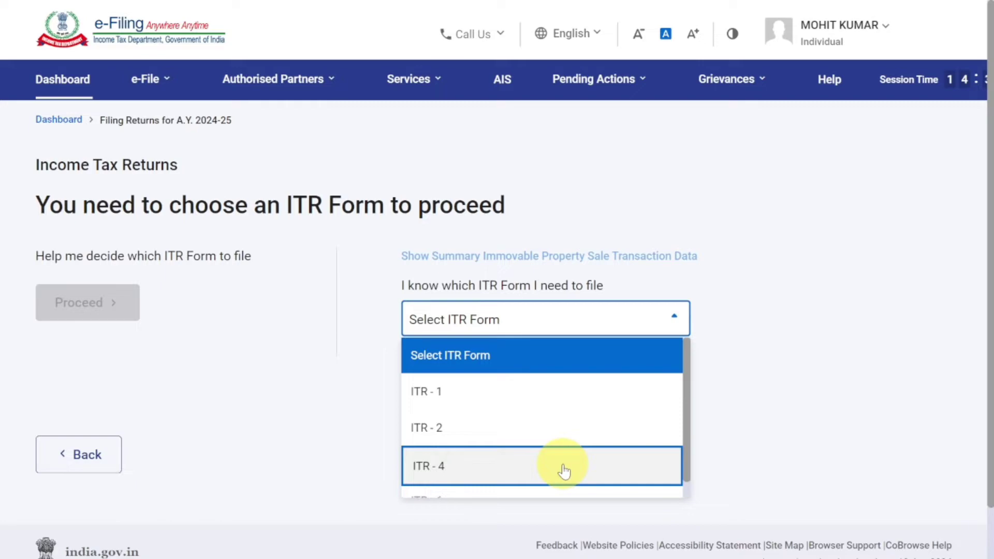
left_click(564, 471)
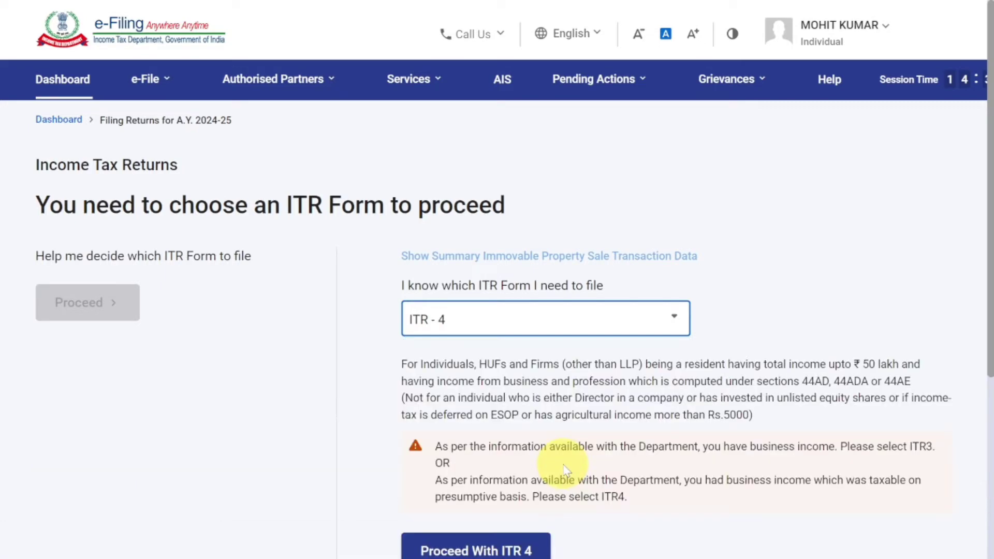
scroll(564, 471, "down", 3)
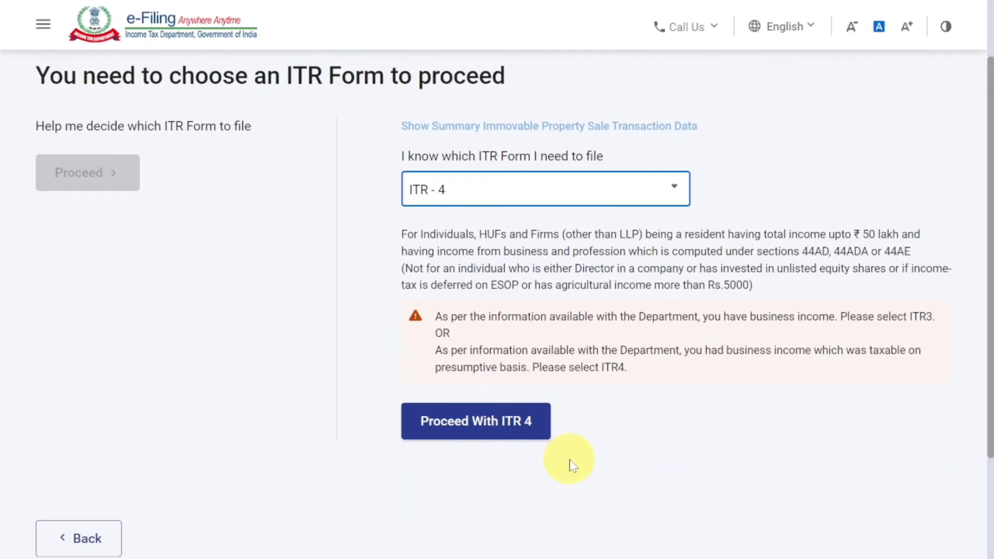
left_click(511, 431)
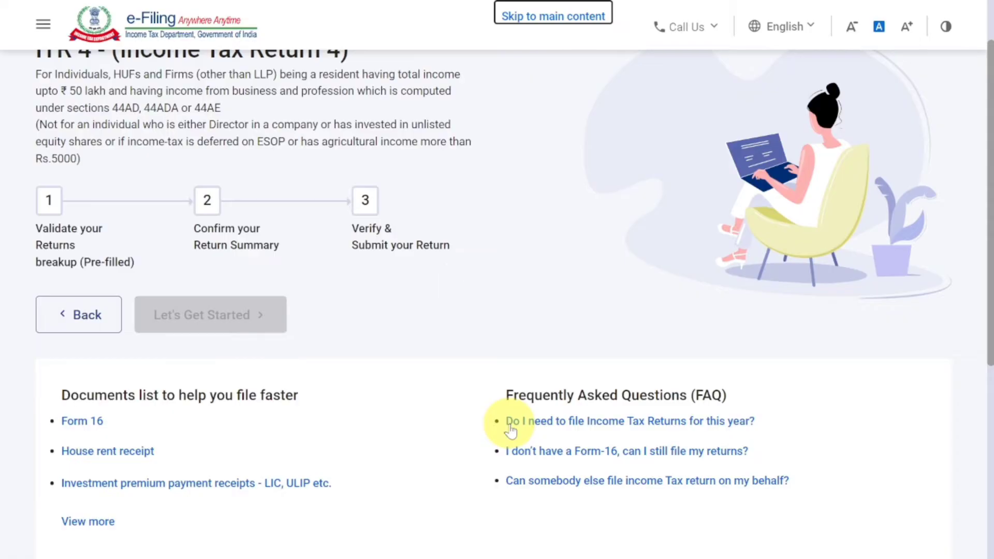
Get started with the ITR-4 return and submit Others as the reason for filing
scroll(510, 425, "down", 3)
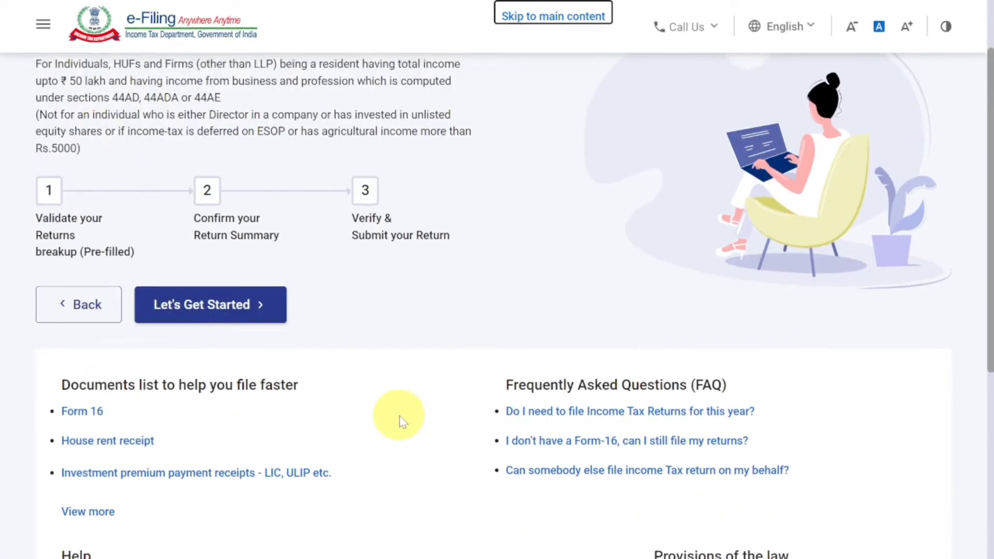
left_click(254, 316)
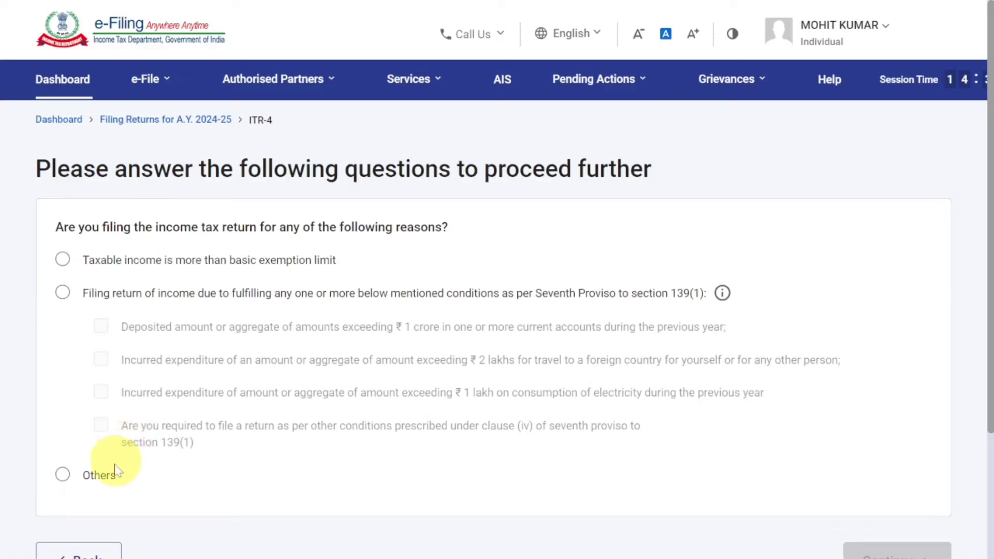
left_click(62, 475)
scroll(466, 461, "down", 3)
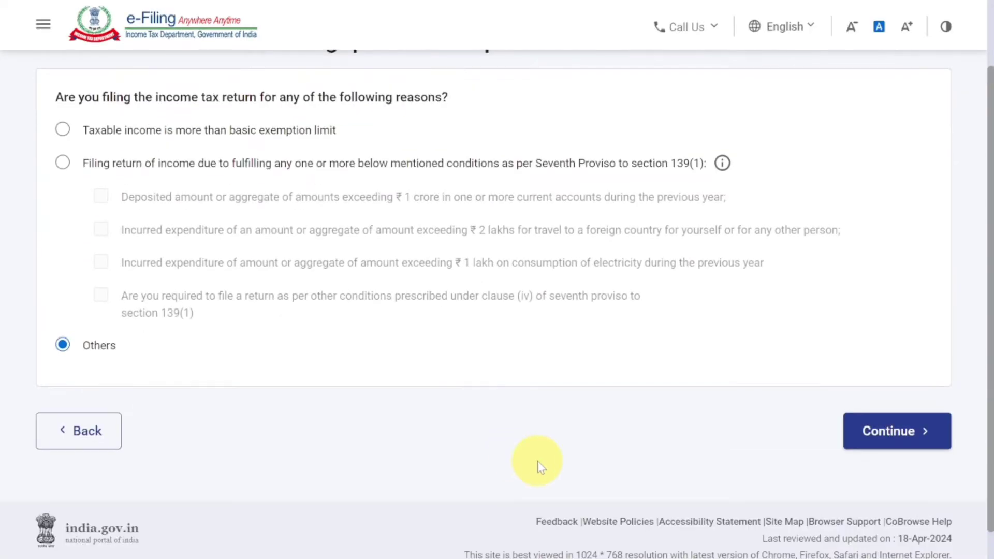
left_click(896, 441)
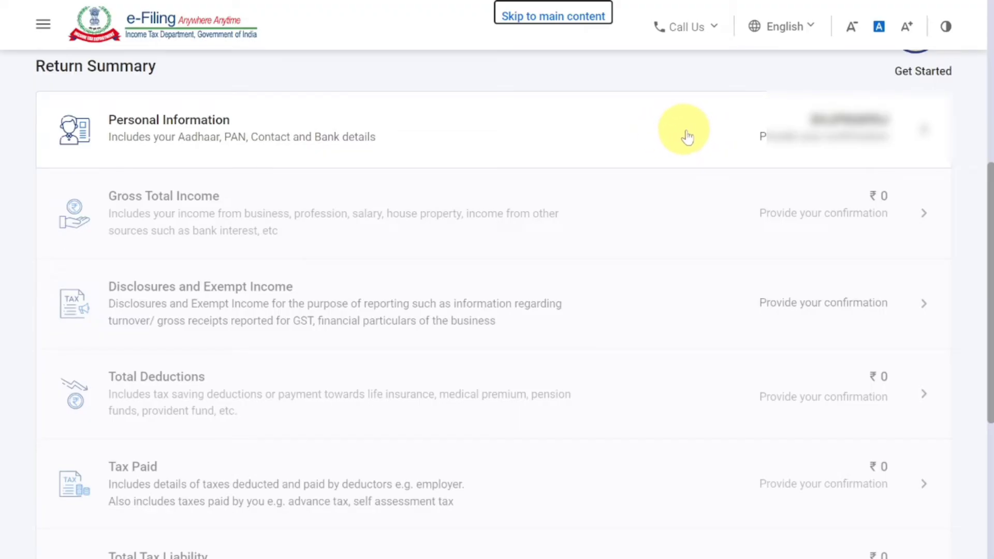
In the Personal Information section, set Nature of Employment to Not Applicable (eg. Family pension etc) and acknowledge the notice
left_click(692, 137)
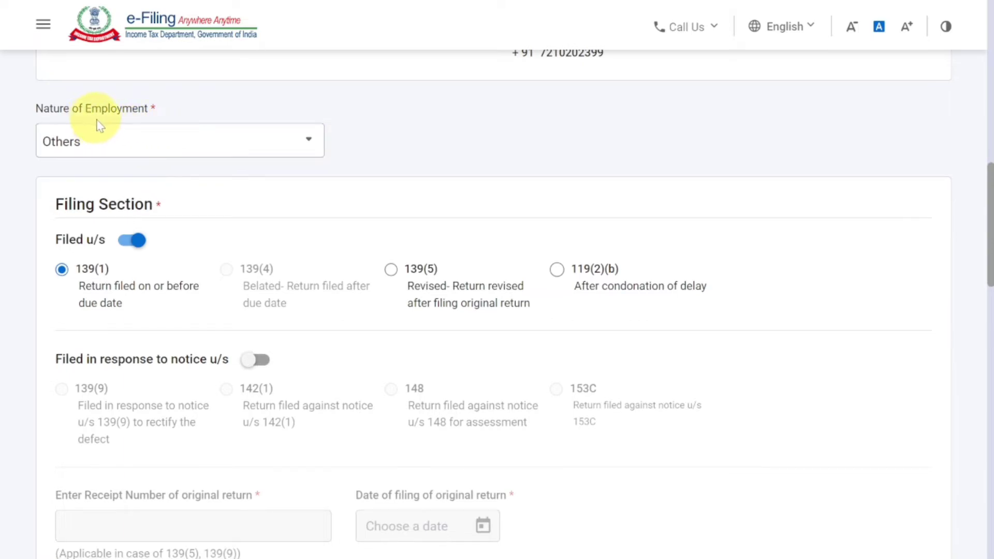
left_click(97, 133)
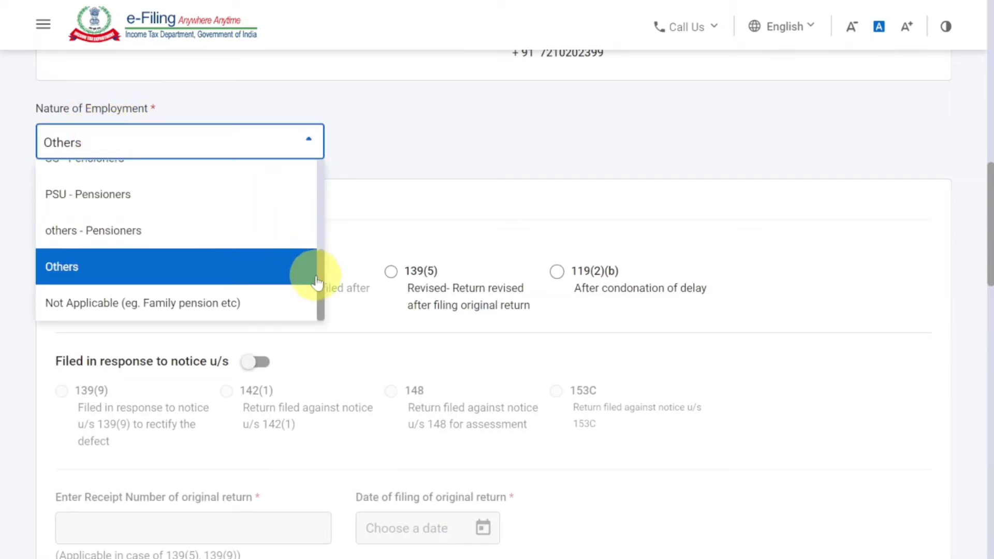
left_click_drag(322, 275, 316, 176)
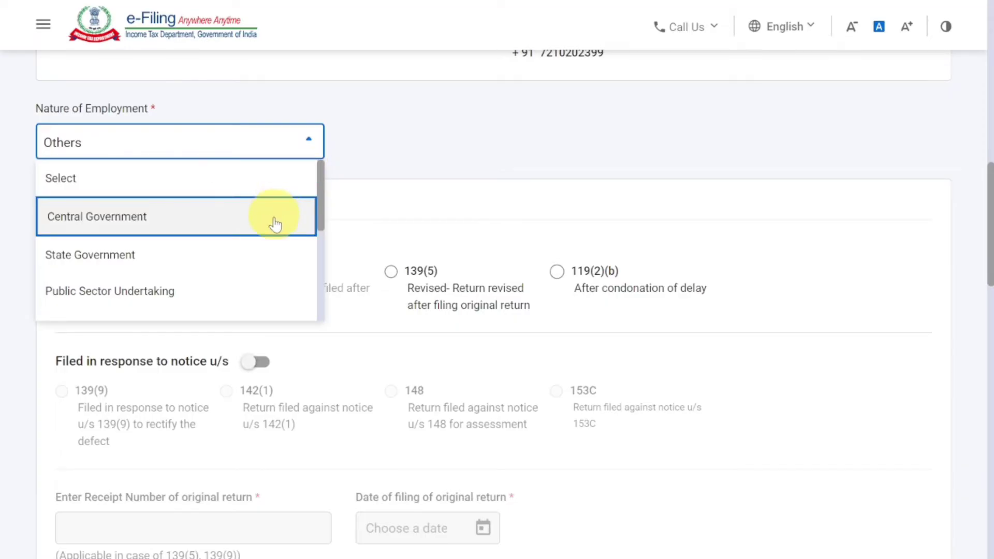
scroll(320, 223, "down", 5)
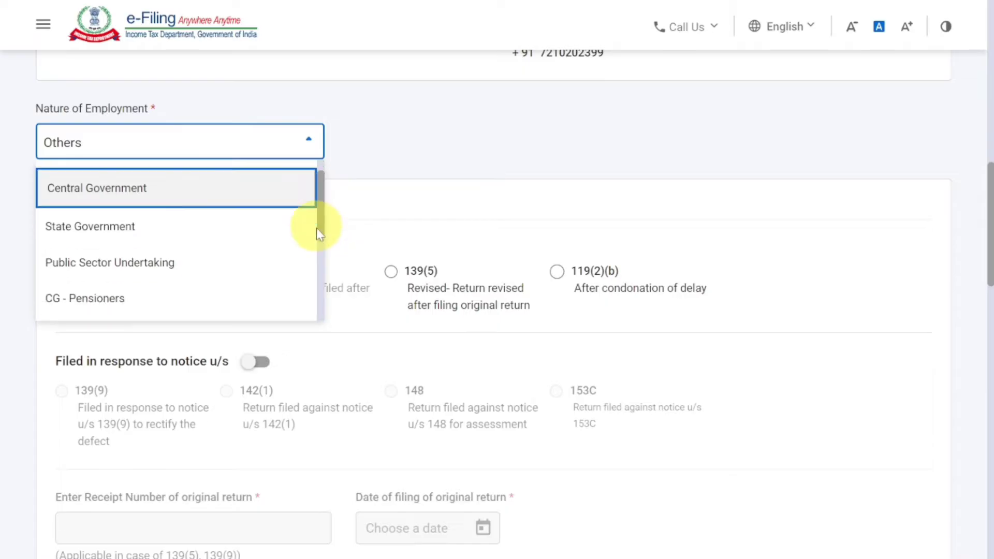
scroll(308, 298, "down", 1)
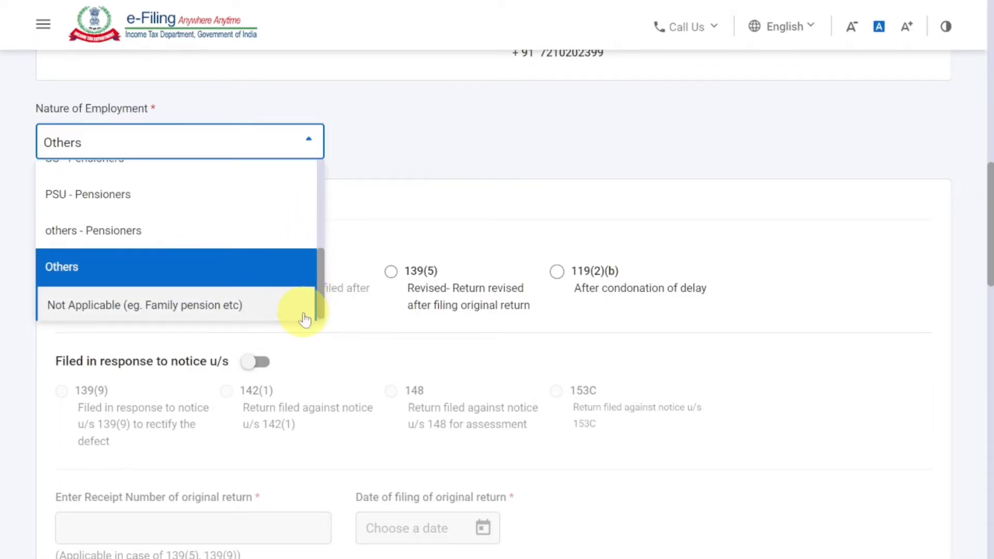
left_click(200, 302)
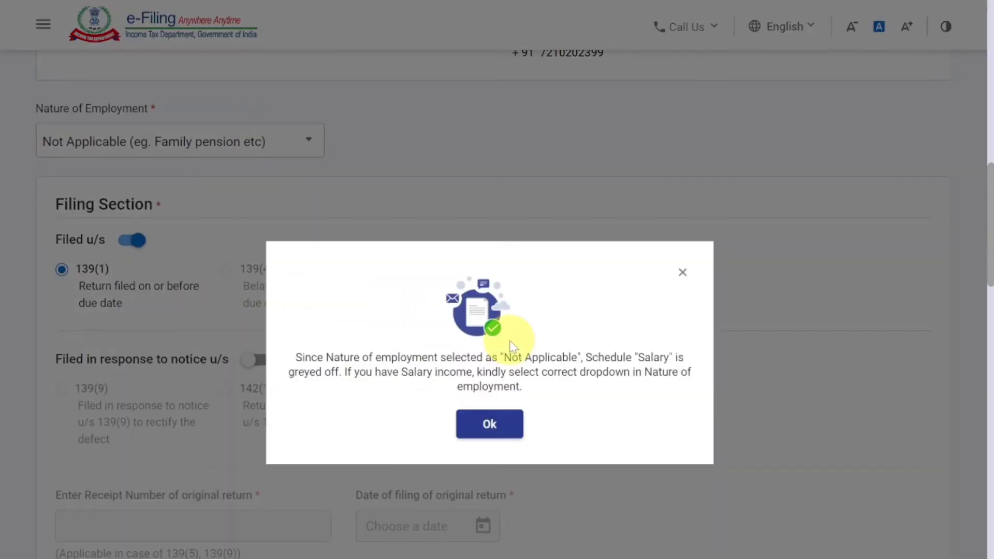
left_click(486, 423)
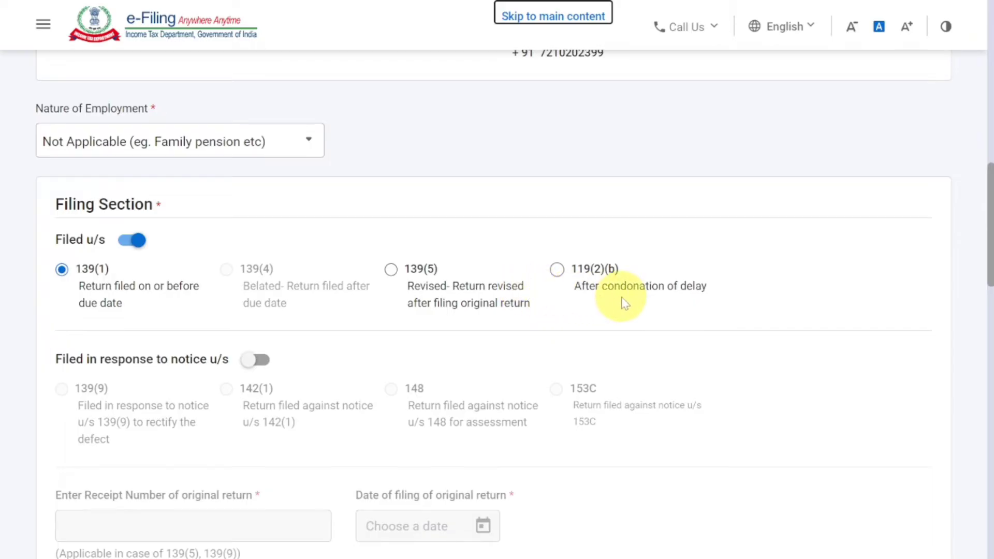
Review the new tax regime opt-out question, answer No to filing by a representative assessee, and confirm the personal information
scroll(625, 304, "down", 10)
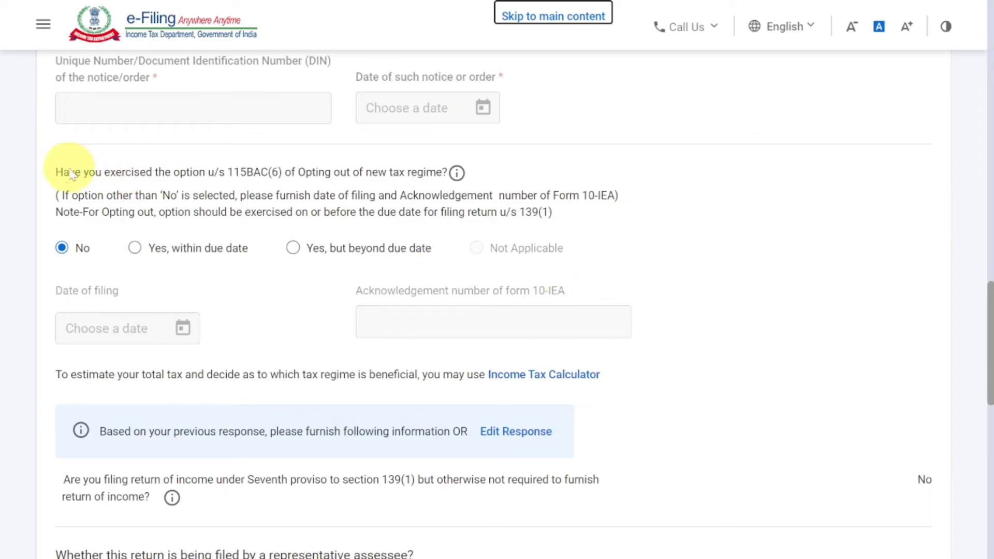
left_click_drag(57, 176, 417, 259)
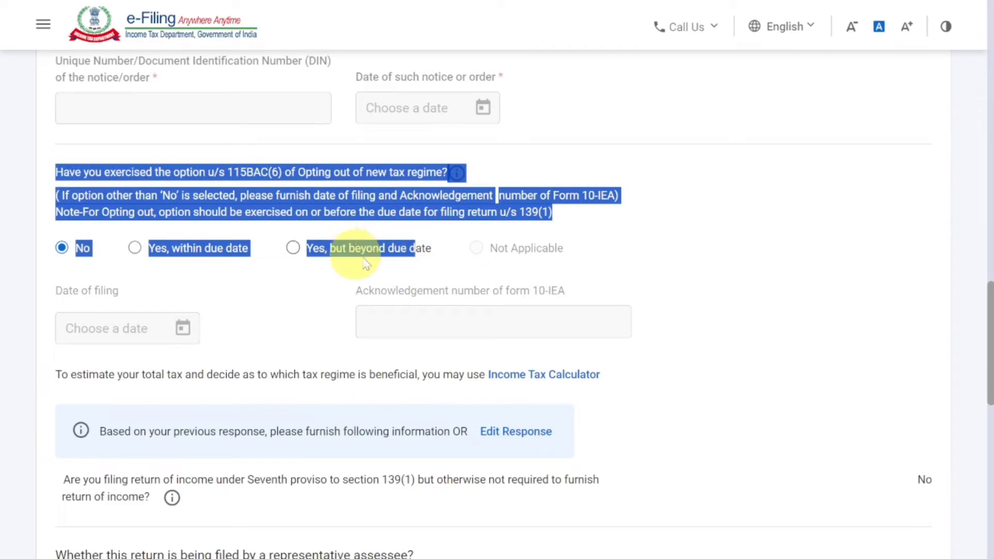
left_click(647, 175)
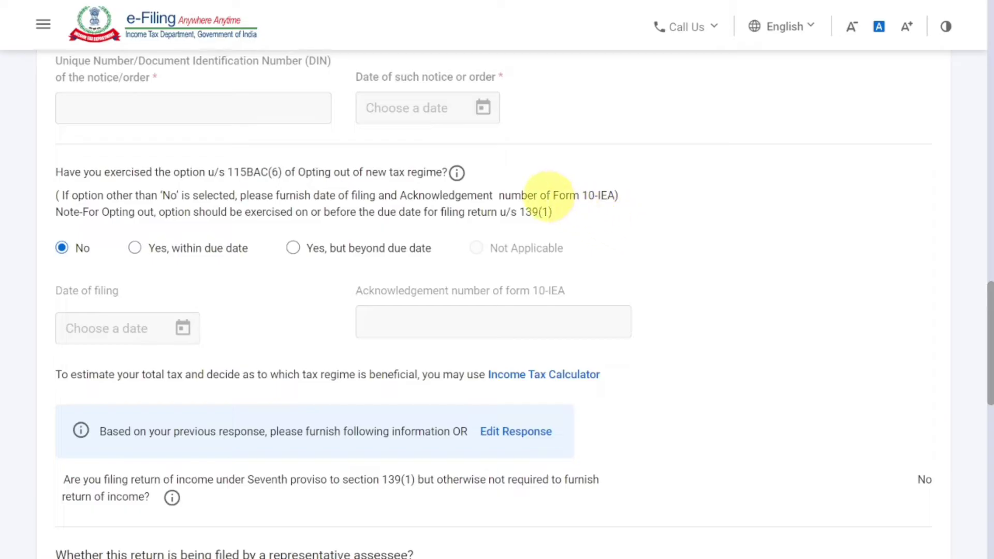
left_click_drag(551, 195, 615, 197)
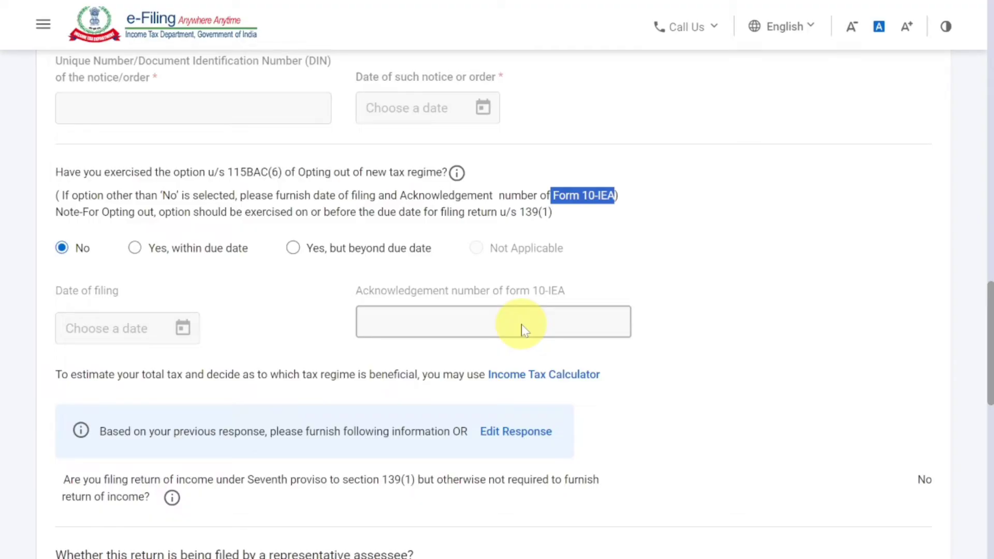
scroll(523, 324, "down", 2)
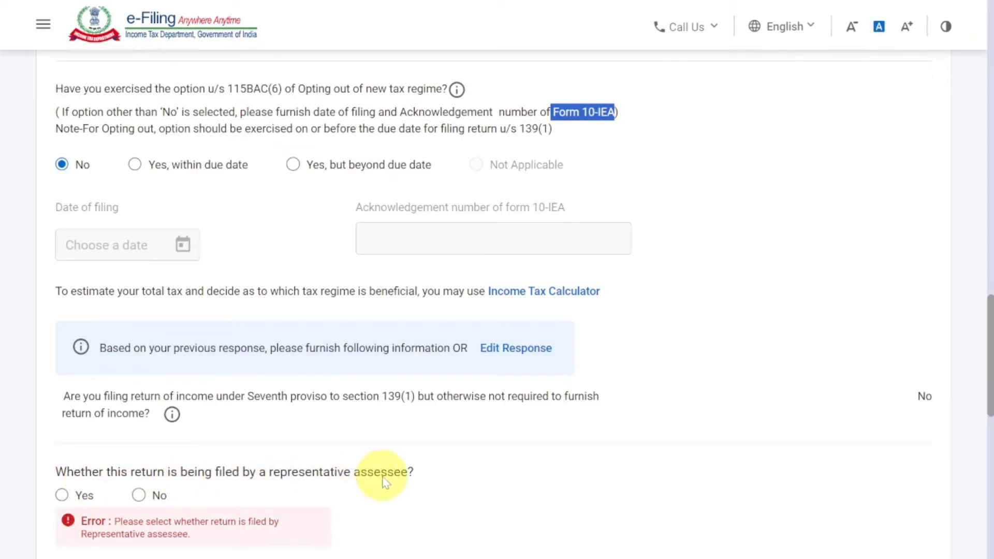
left_click(139, 495)
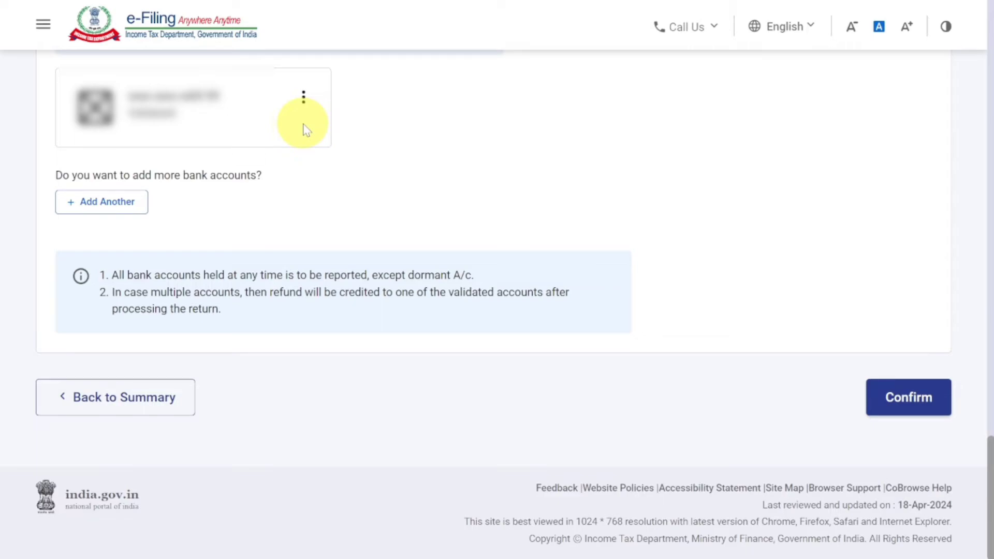
left_click(920, 401)
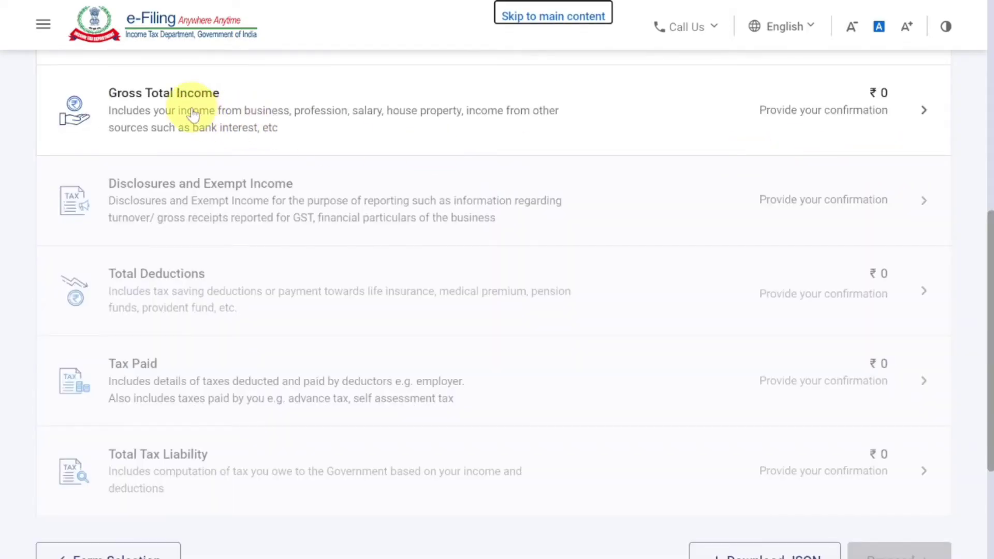
Open the Gross Total Income section and continue past the salary exemption questions without answering them
left_click(288, 106)
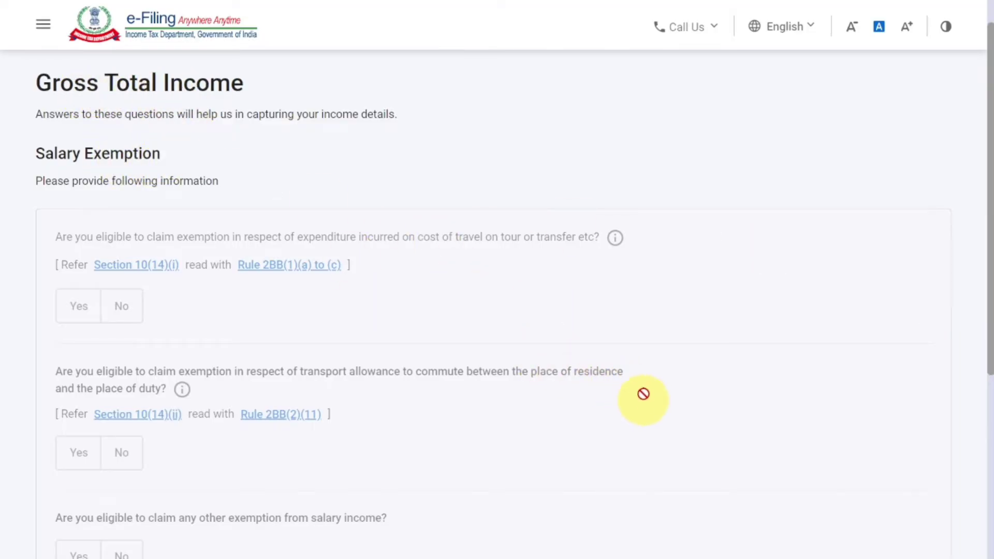
scroll(648, 382, "down", 5)
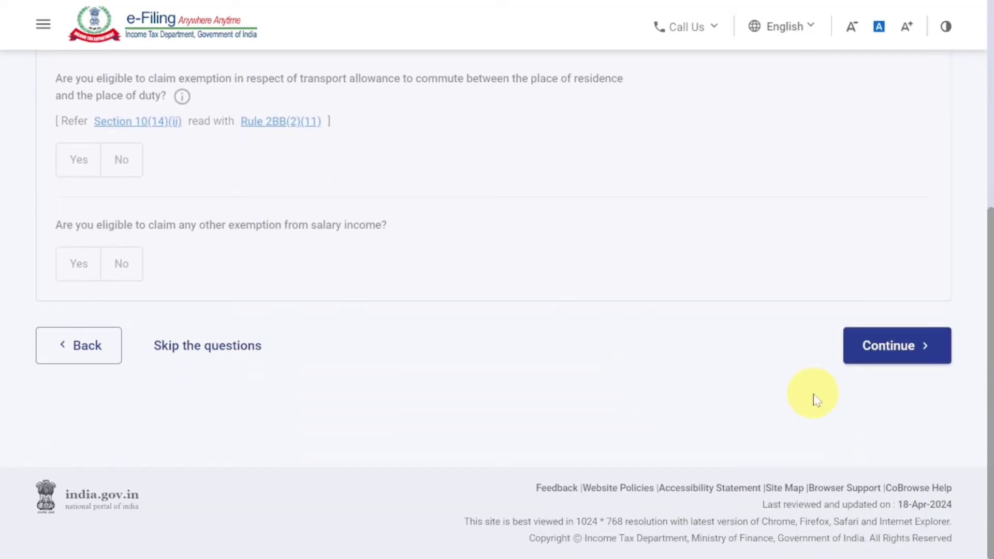
left_click(888, 355)
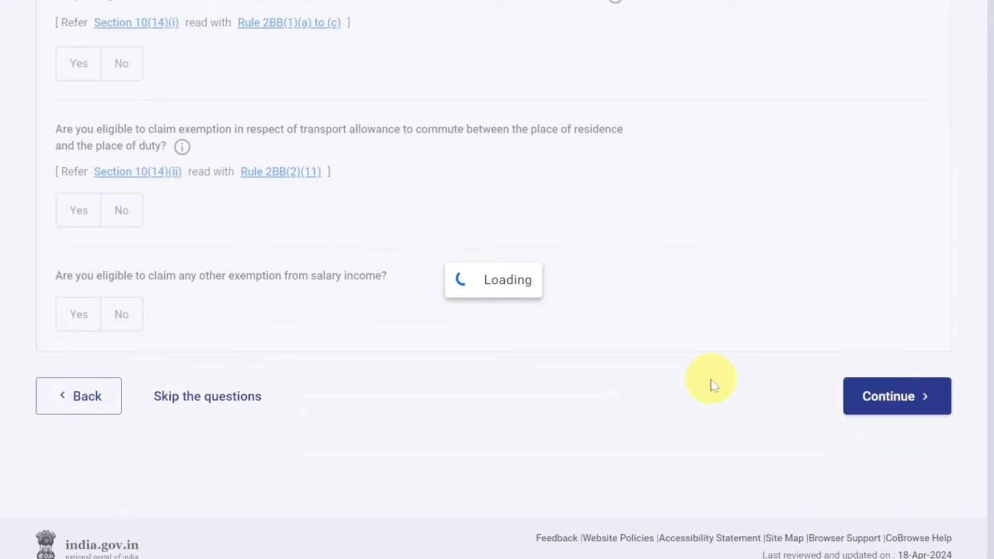
Review the income source details on the verification page and start adding details for Income from Business or Profession
scroll(661, 361, "down", 4)
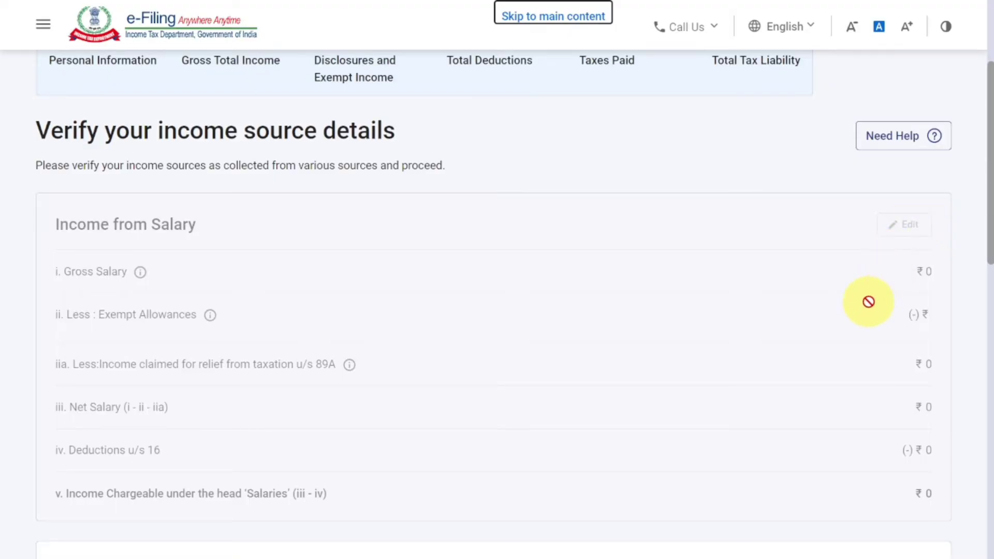
scroll(869, 302, "down", 5)
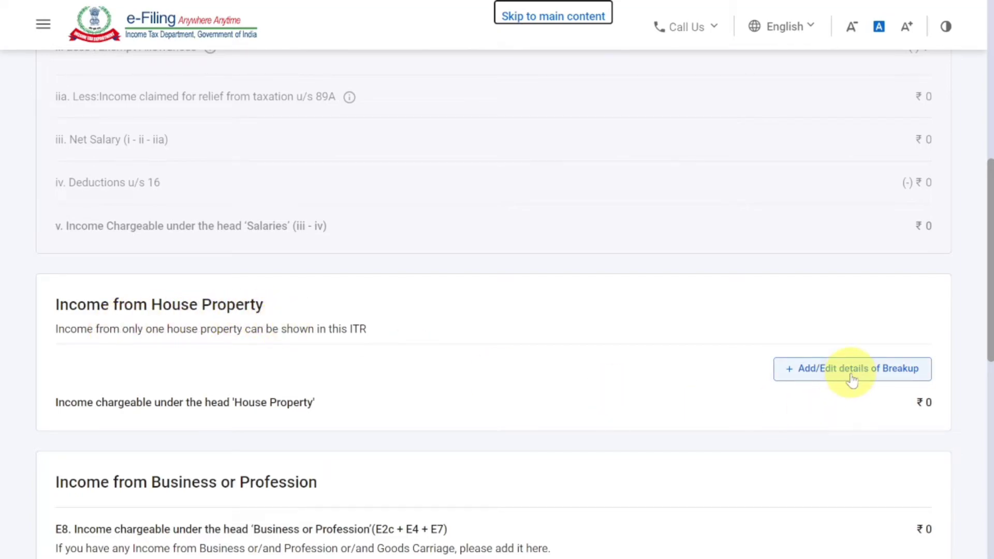
scroll(851, 380, "down", 3)
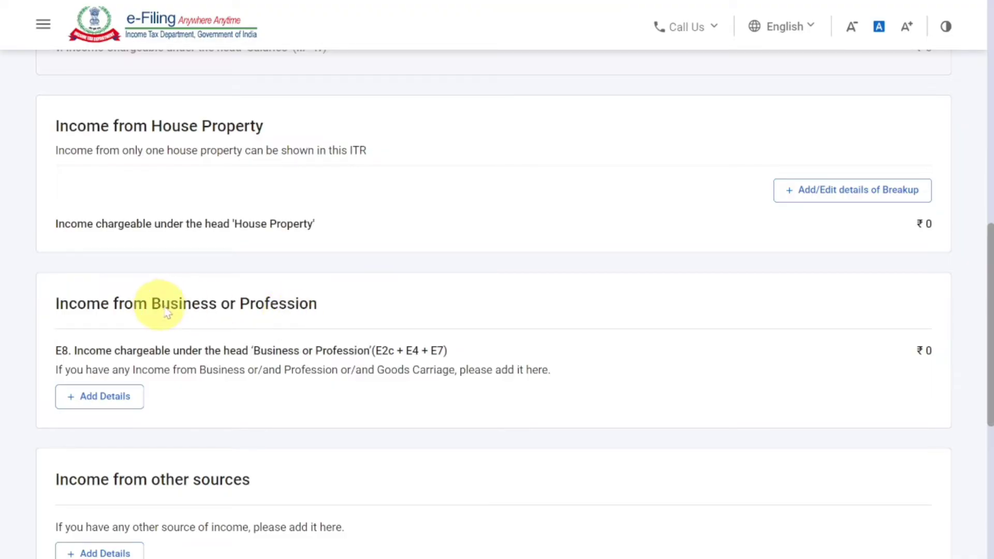
left_click_drag(161, 303, 216, 307)
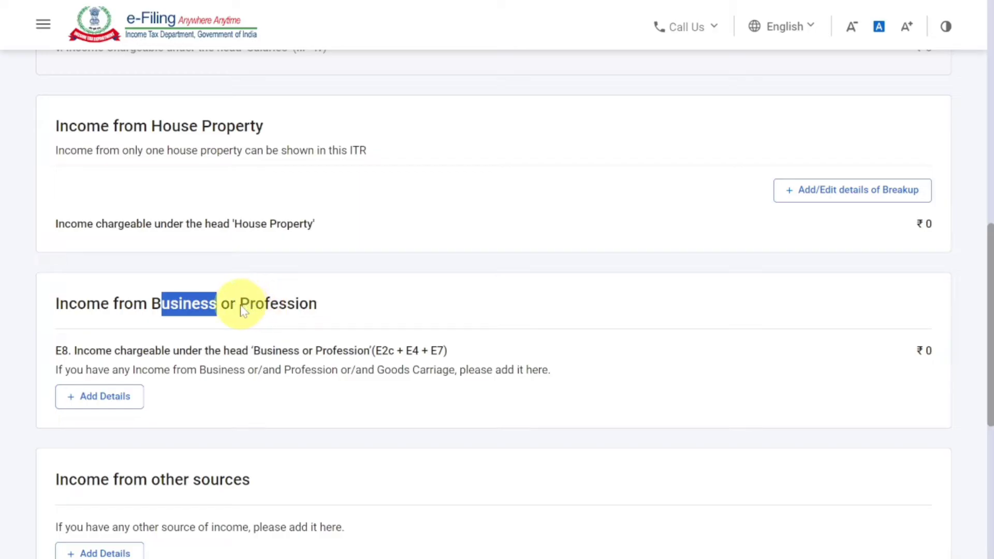
left_click_drag(240, 308, 317, 310)
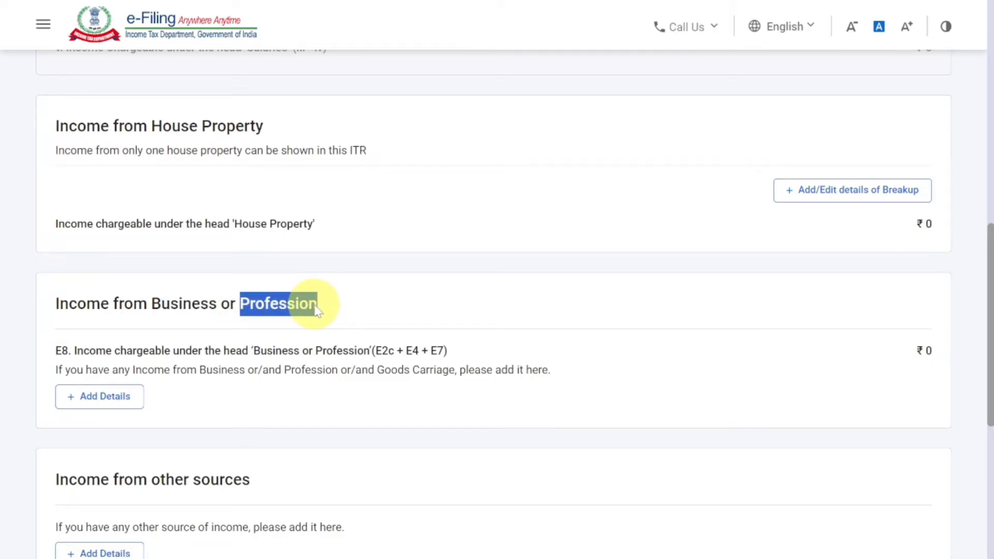
left_click(113, 406)
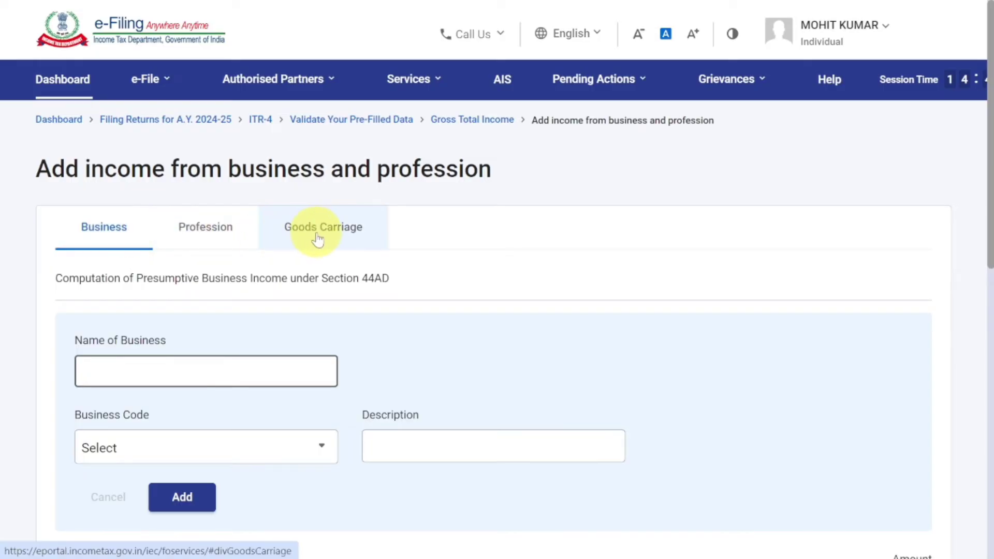
Switch to the Profession computation under Section 44ADA and enter AK ASSOCATES as the name of business
left_click(221, 240)
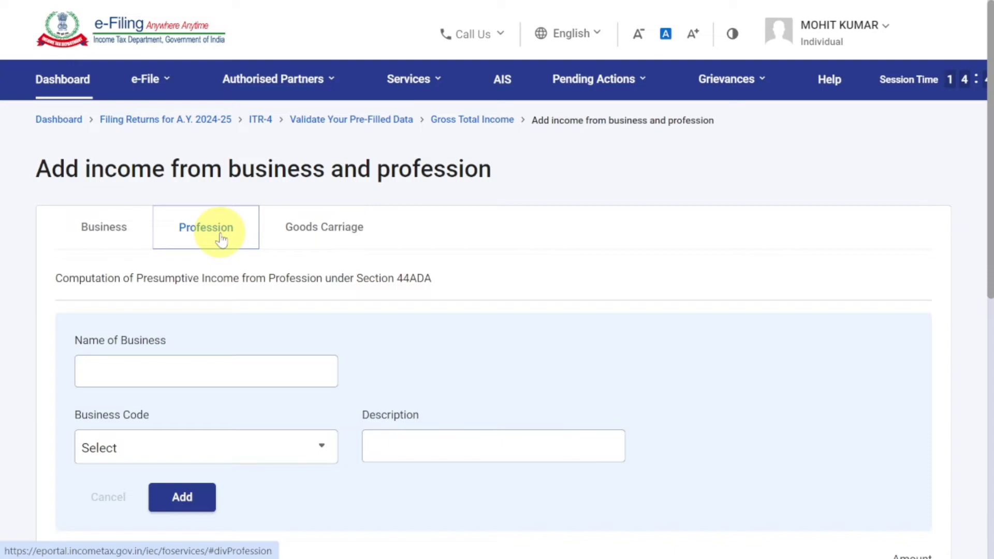
left_click(230, 371)
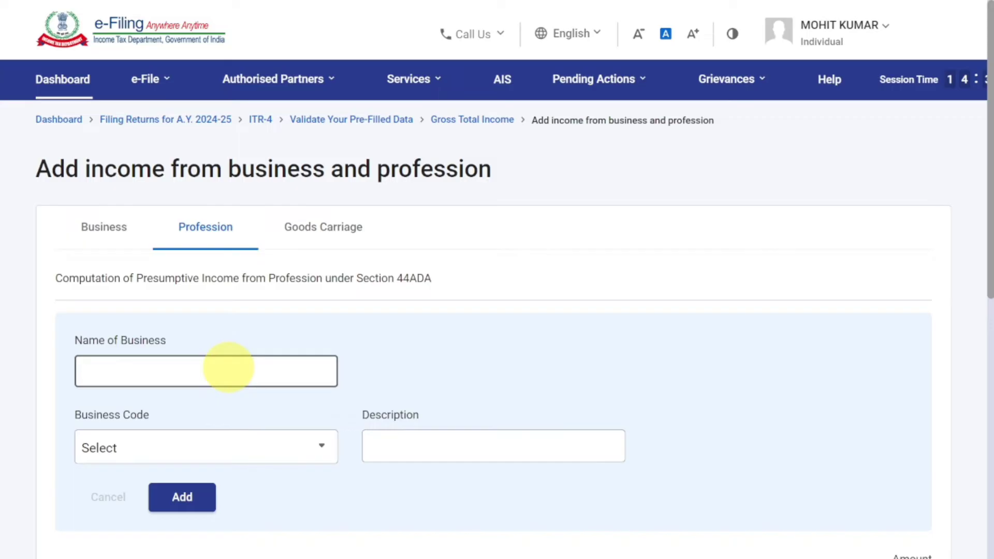
type("AK ASSOCATES")
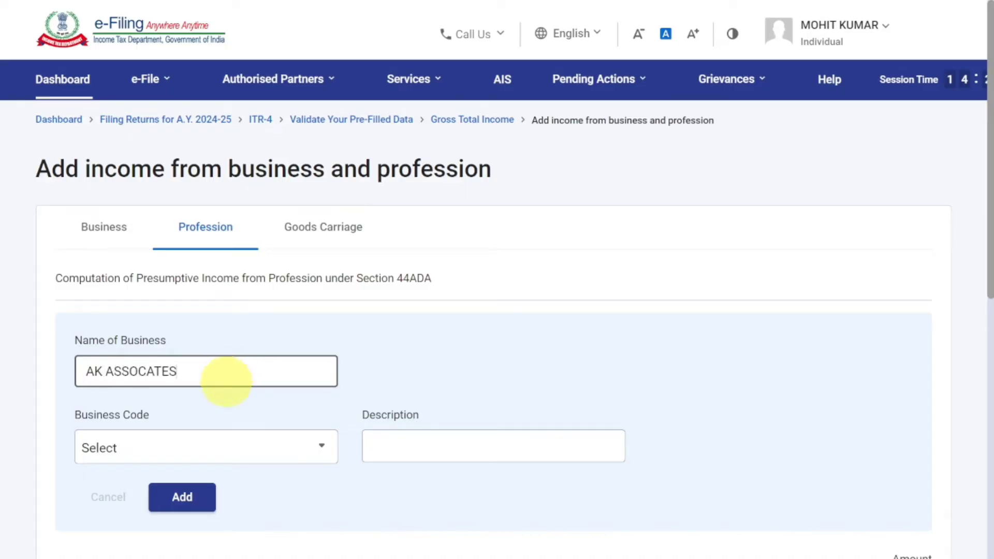
Choose business code 16001-Legal profession and add the profession entry to the list
left_click(155, 438)
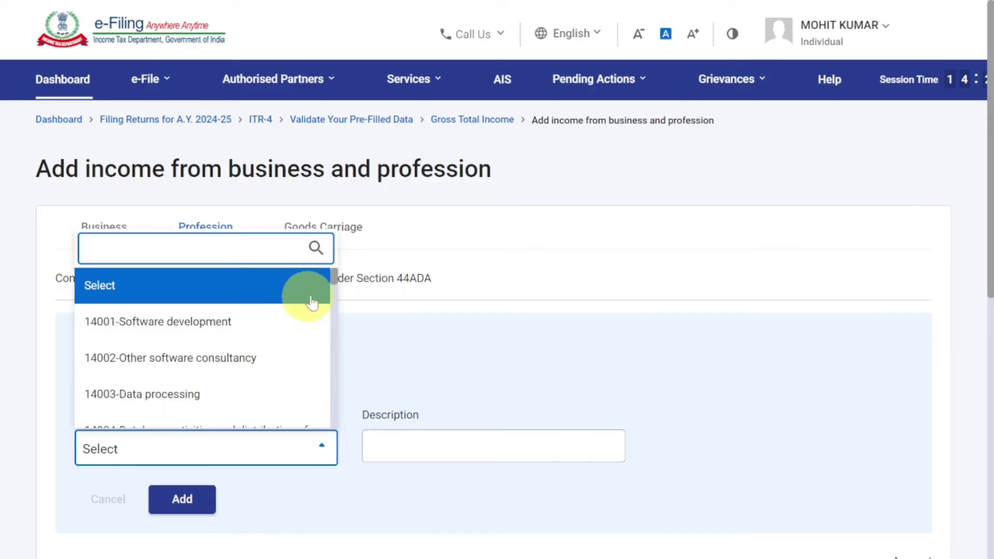
left_click_drag(333, 277, 328, 299)
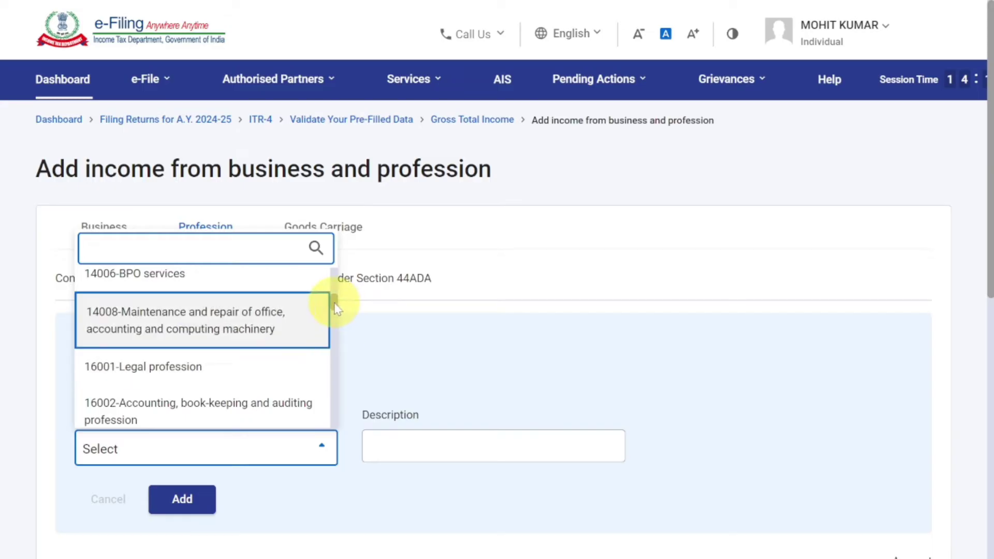
left_click_drag(332, 303, 332, 313)
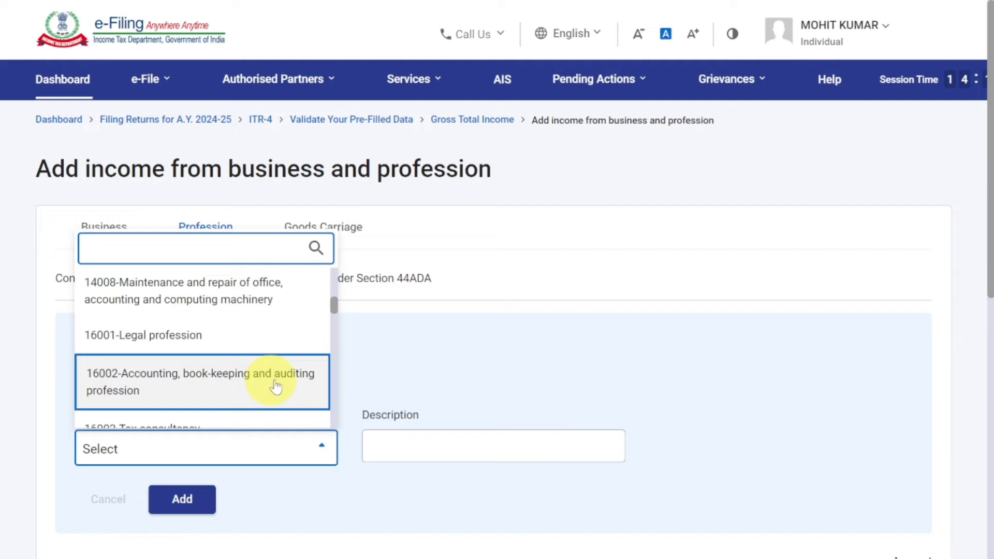
scroll(333, 313, "down", 2)
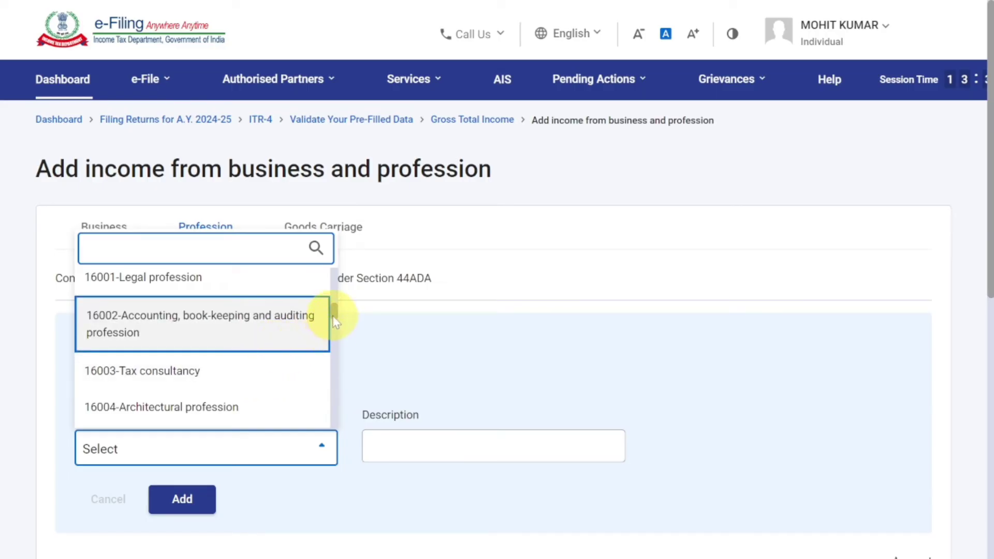
left_click_drag(335, 321, 335, 315)
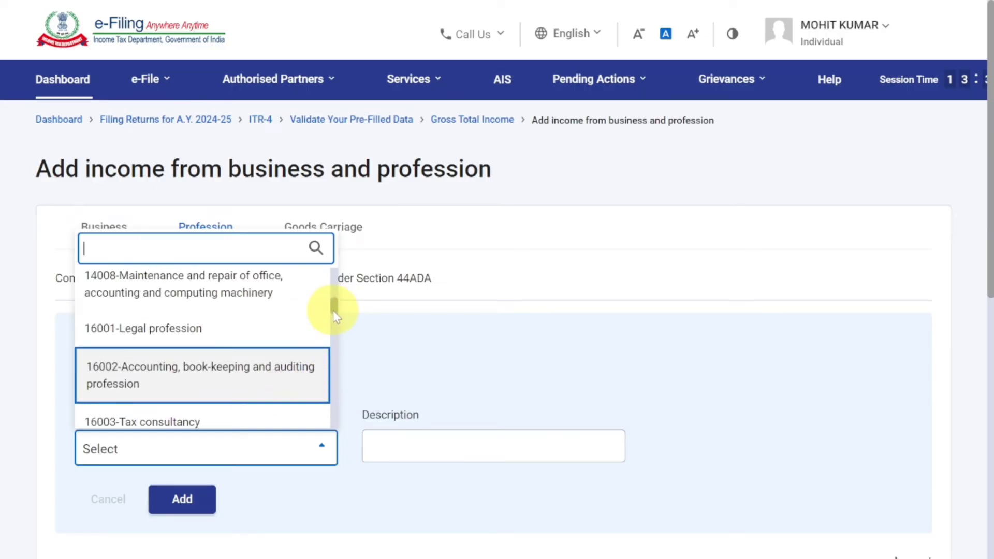
left_click(285, 330)
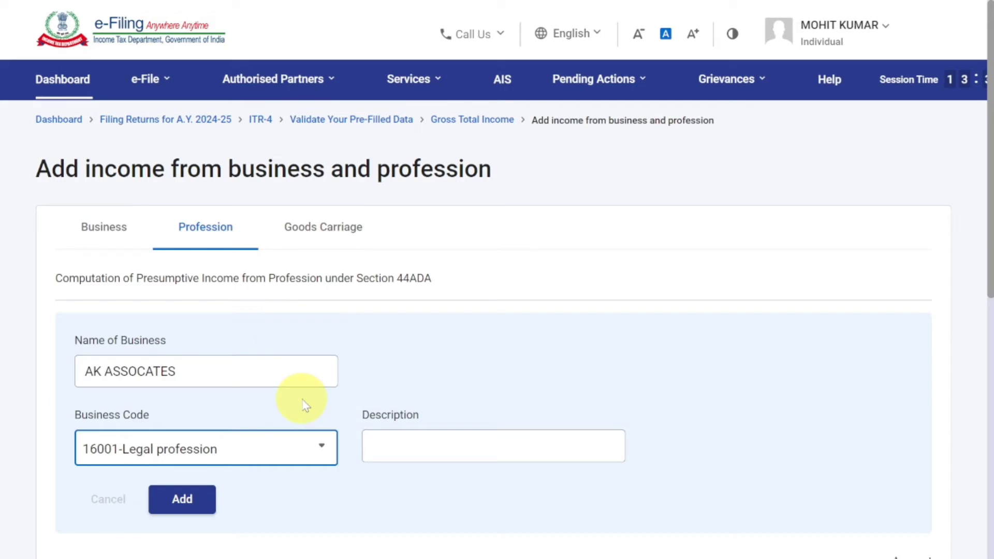
scroll(295, 396, "down", 2)
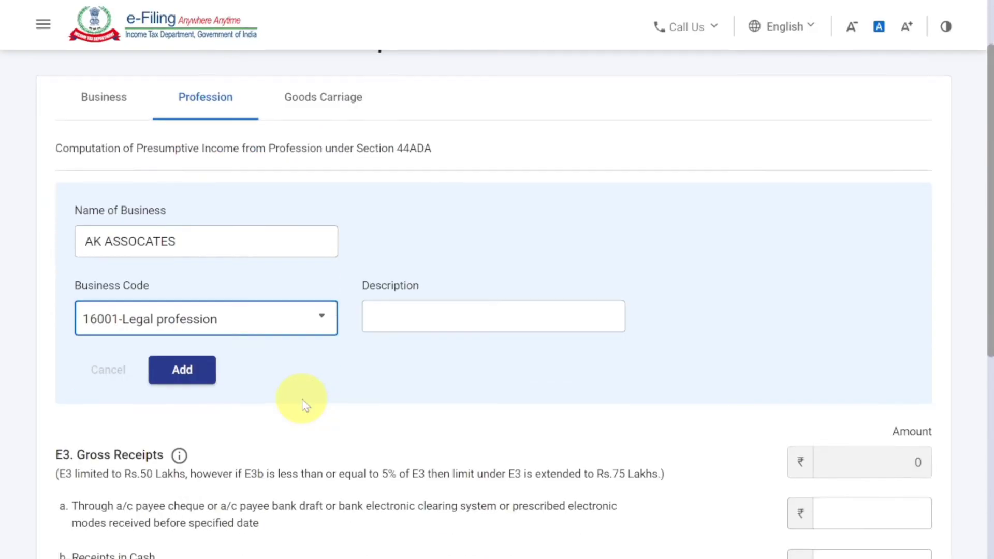
left_click(183, 371)
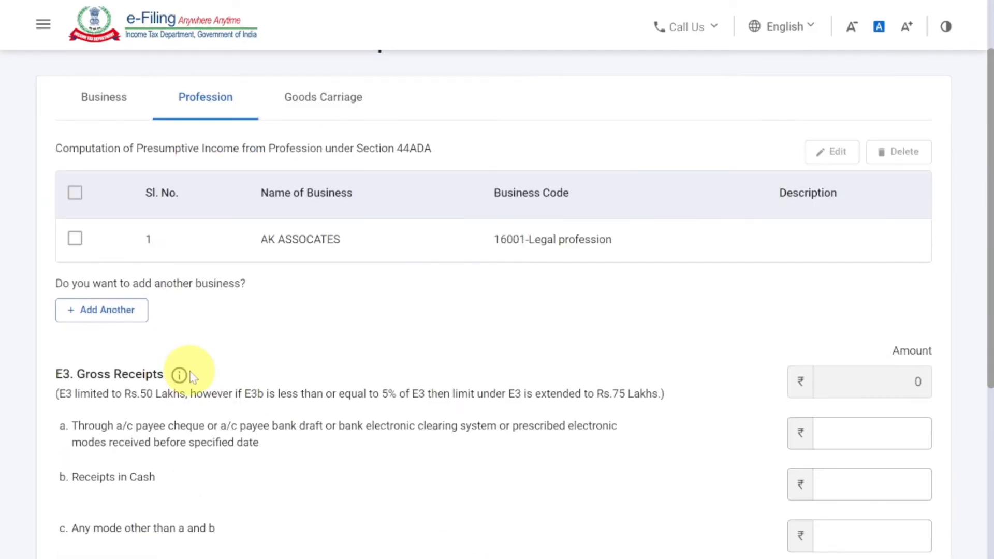
Enter gross receipts of 10,00,000 received through a/c payee cheque, bank draft or electronic modes
scroll(191, 375, "down", 4)
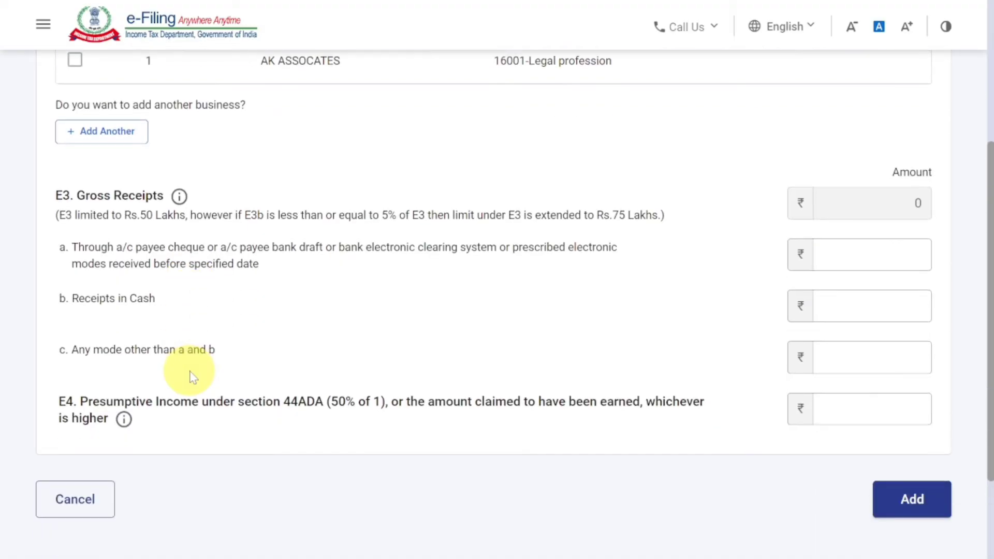
left_click(266, 268)
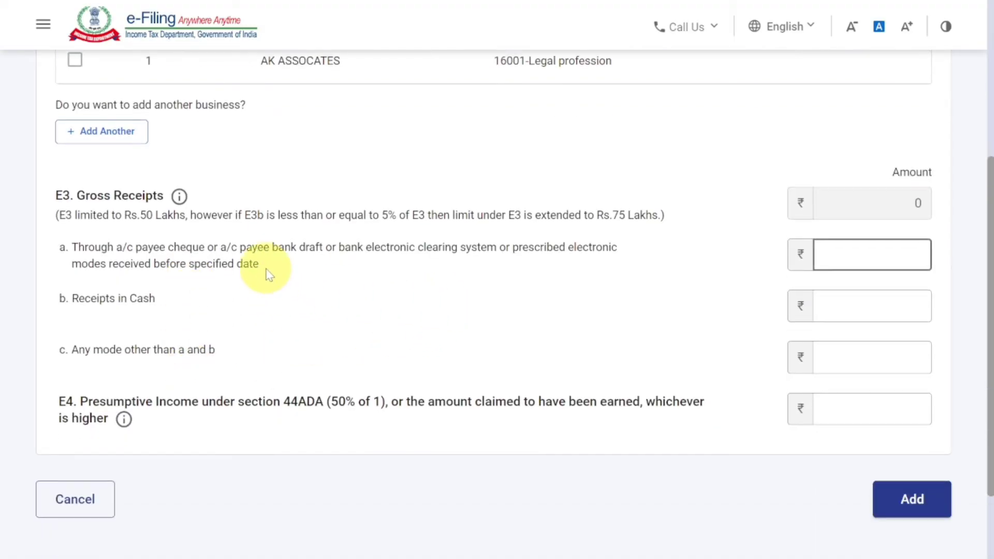
left_click(266, 269)
left_click_drag(259, 265, 74, 249)
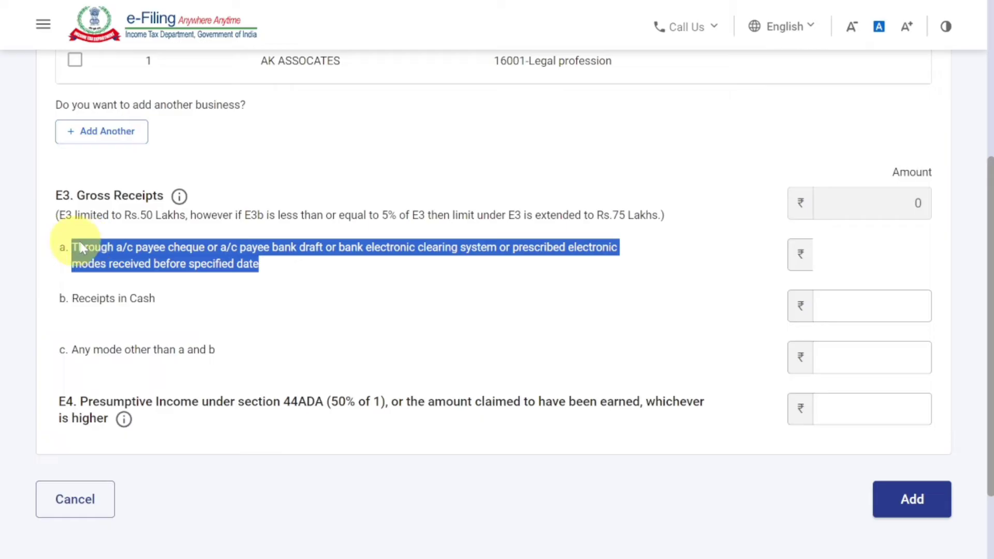
left_click(866, 259)
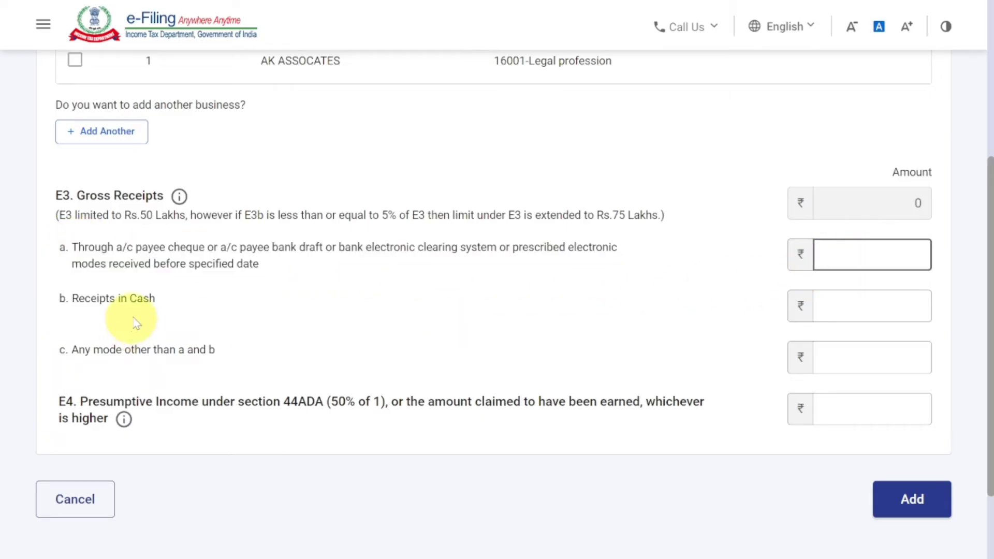
double_click(88, 298)
left_click(865, 312)
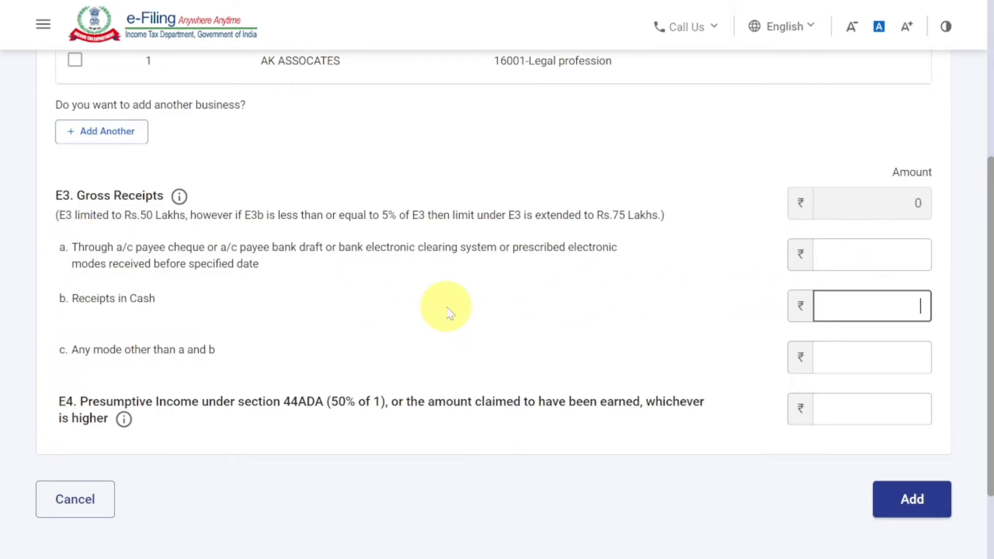
left_click(855, 256)
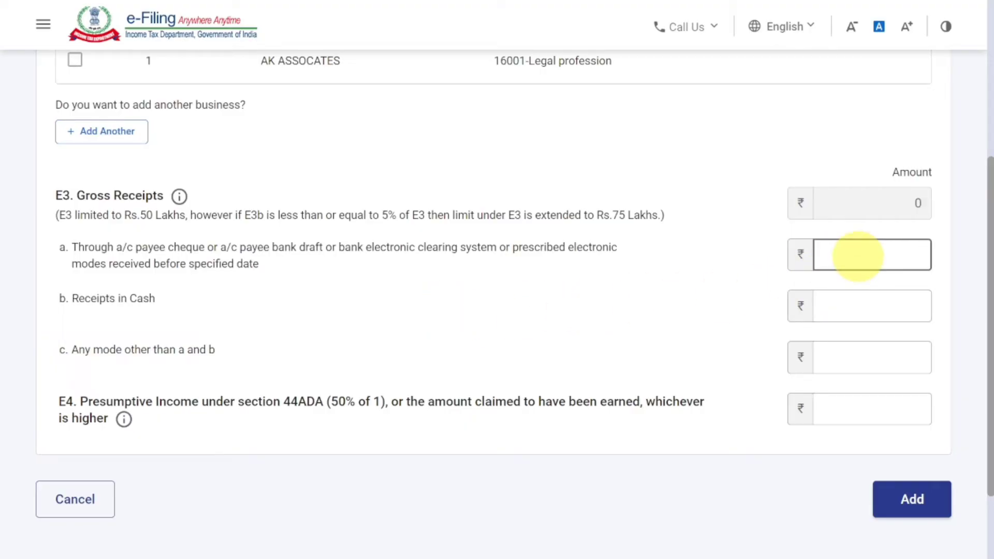
type("10,0")
type("0,000")
left_click(710, 276)
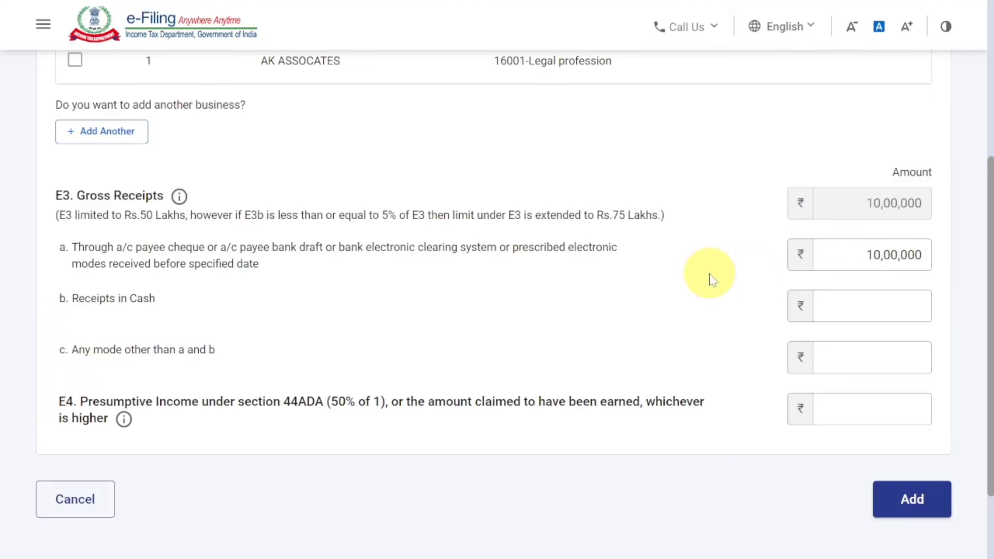
Set the presumptive income under section 44ADA to 5,00,000 and add the profession income to the return
left_click(854, 410)
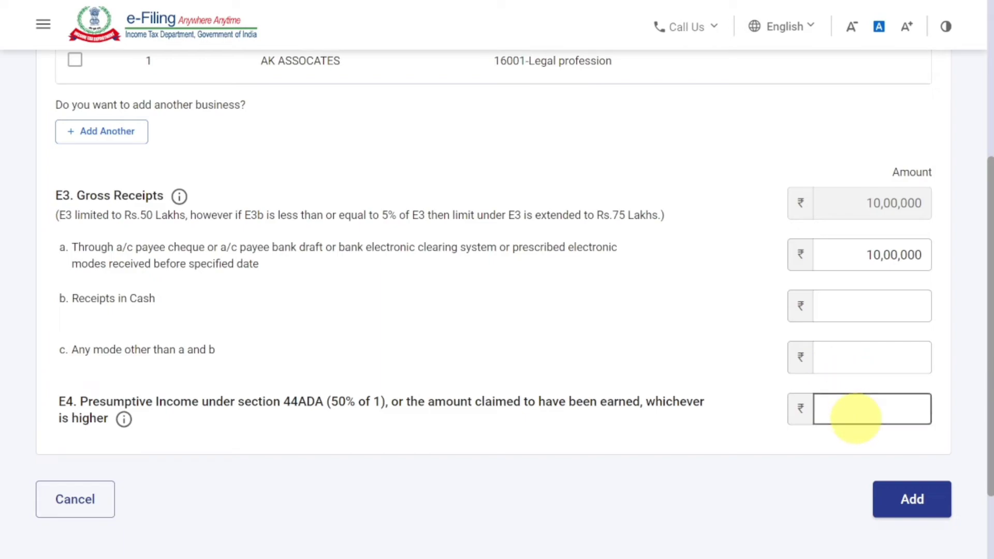
type("500000")
left_click(369, 426)
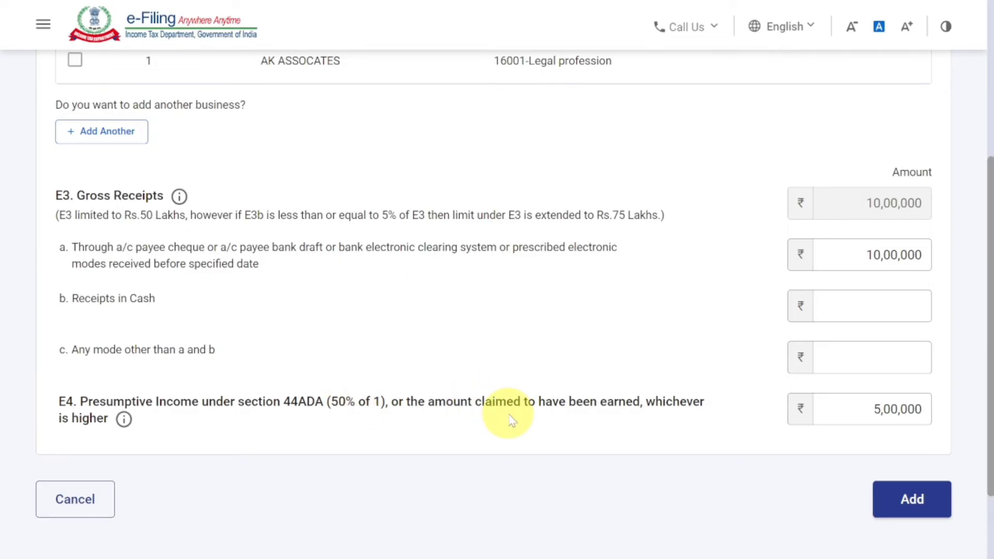
left_click(920, 509)
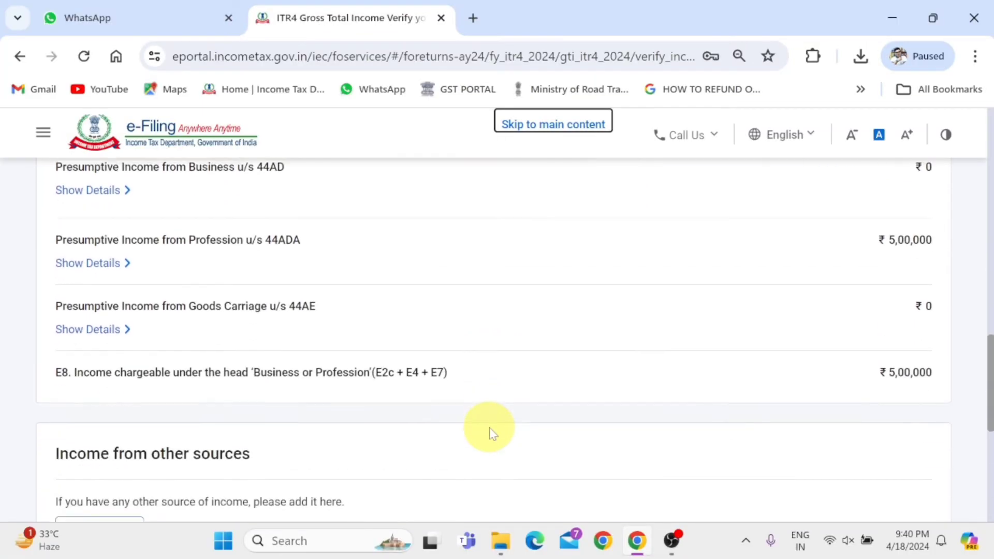
Confirm the Gross Total Income section without adding any income from other sources
scroll(489, 434, "down", 4)
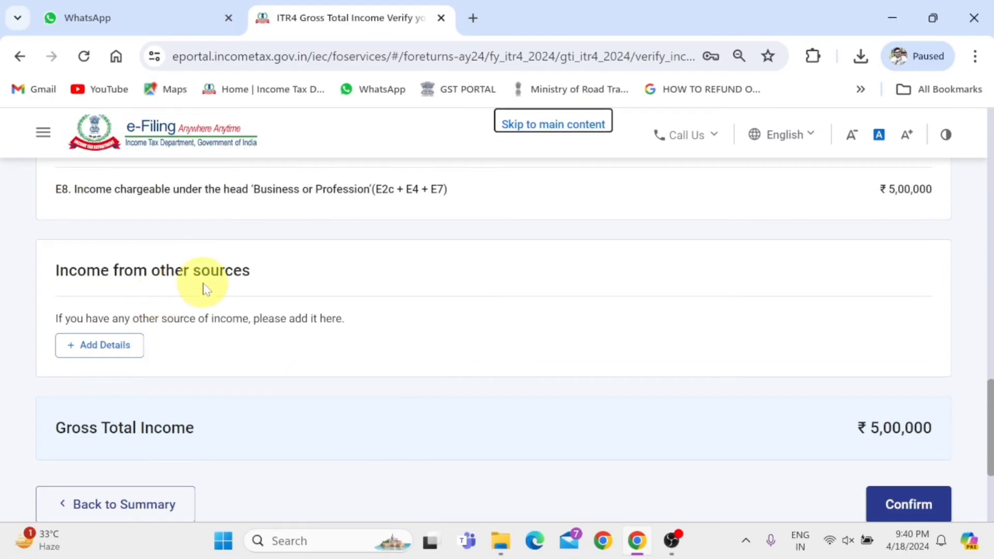
scroll(813, 469, "down", 2)
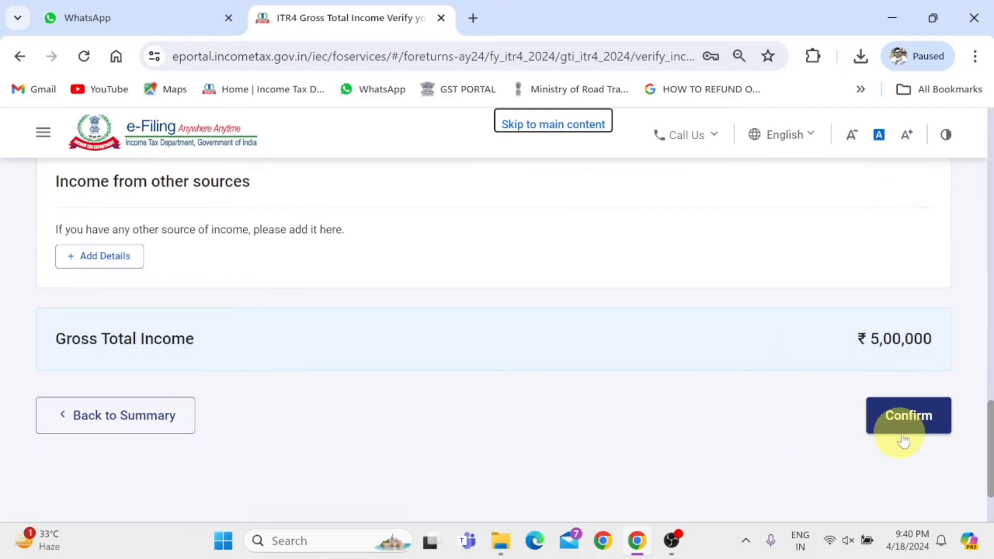
left_click(906, 422)
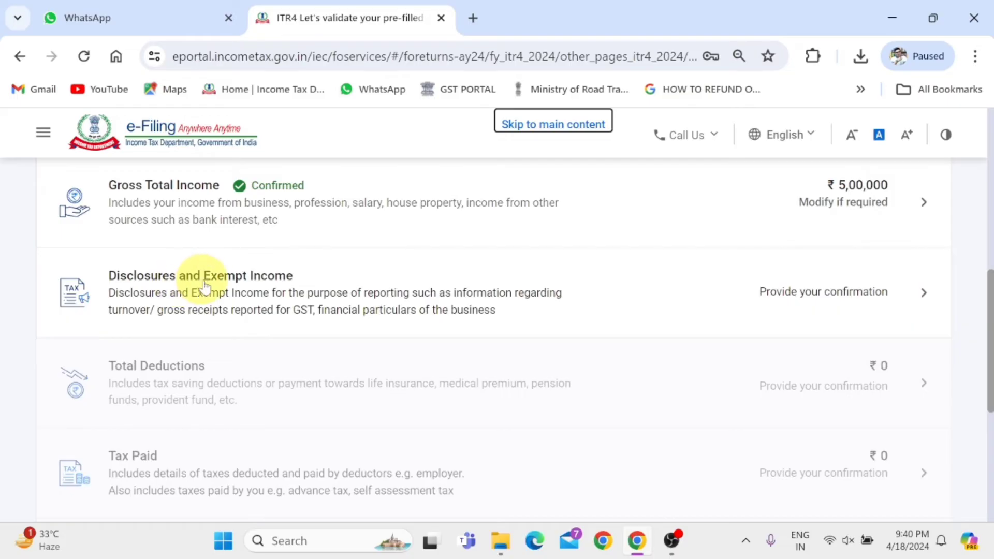
Open the Disclosures and Exempt Income section and start adding the Financial Particulars of the business
left_click(683, 305)
scroll(683, 304, "down", 2)
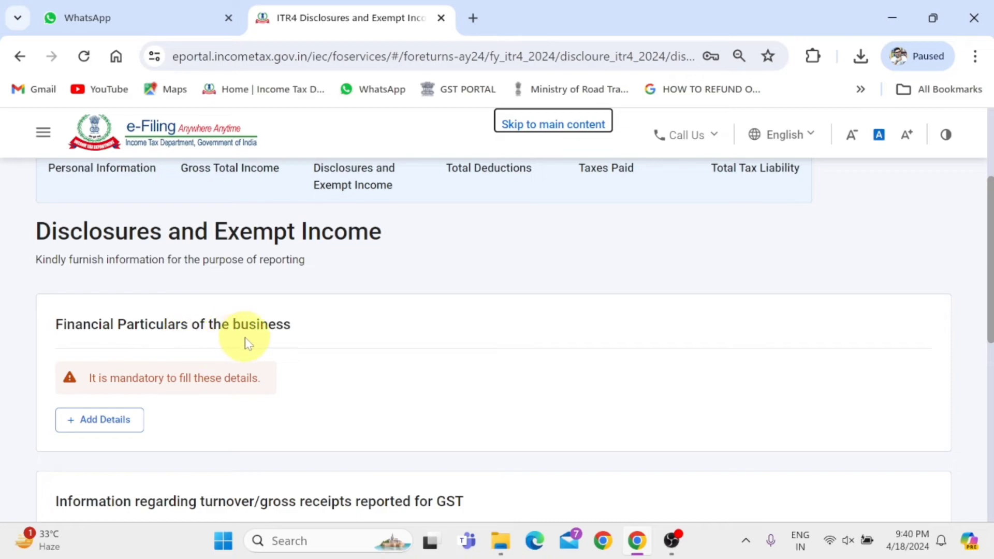
left_click(127, 423)
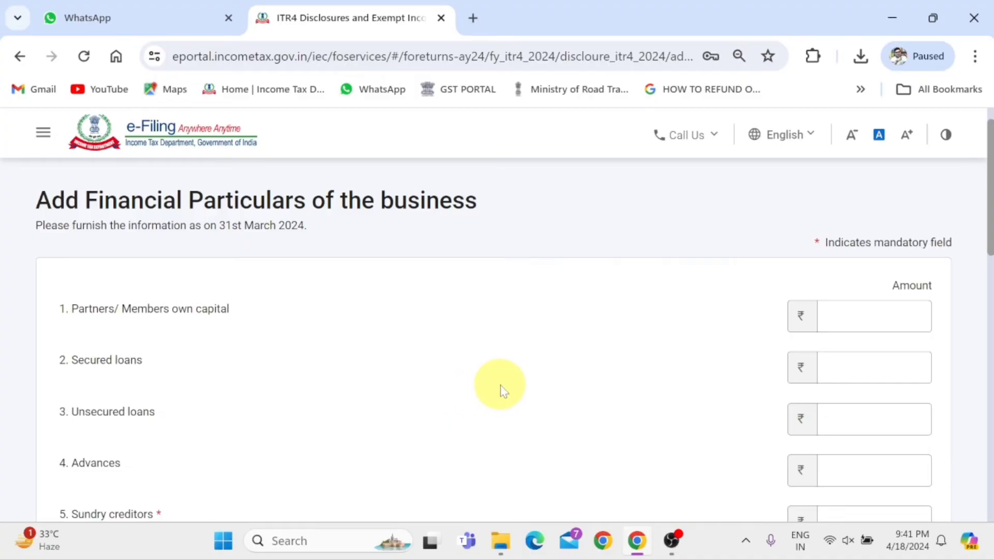
Examine the capital, liability and asset fields in the Financial Particulars form, including which ones are mandatory
left_click(93, 315)
left_click_drag(72, 312, 228, 317)
scroll(231, 318, "down", 2)
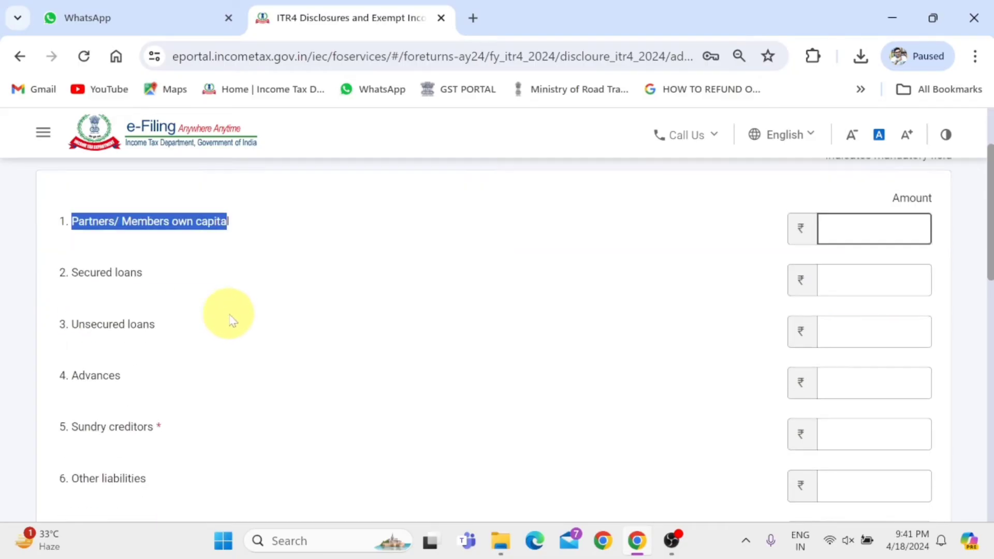
left_click(89, 268)
left_click(106, 326)
left_click(80, 373)
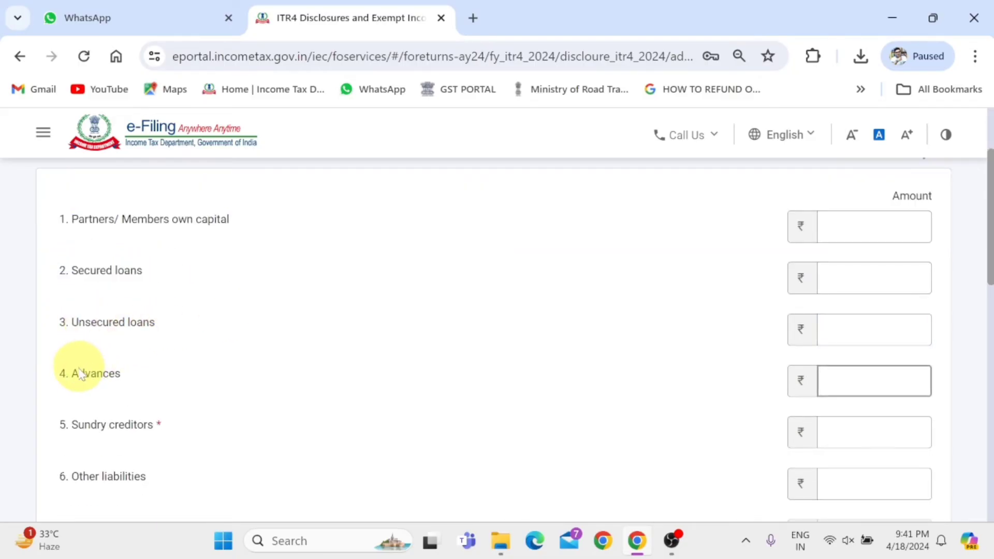
left_click_drag(81, 372, 124, 384)
left_click_drag(87, 429, 124, 435)
left_click_drag(83, 482, 119, 484)
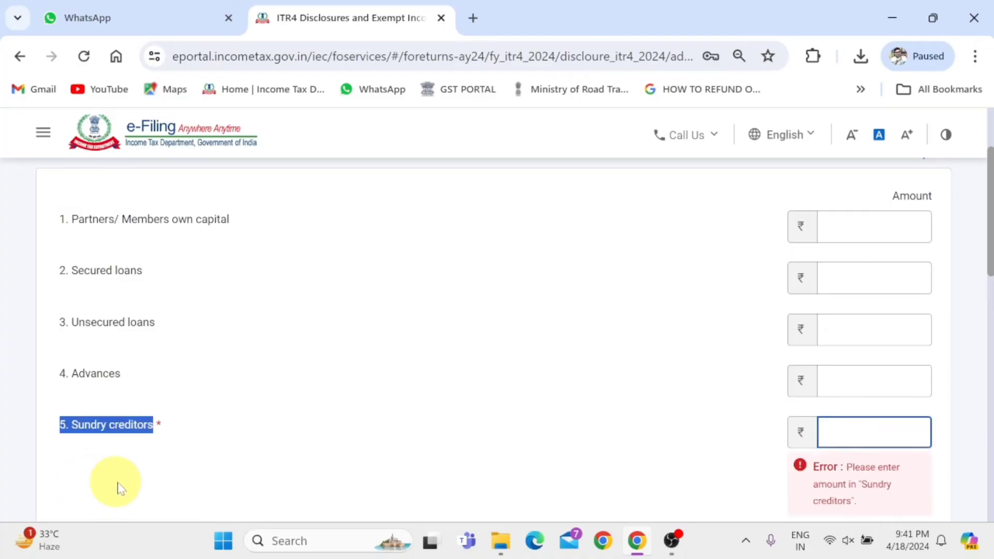
left_click(119, 489)
scroll(124, 451, "down", 4)
left_click(75, 370)
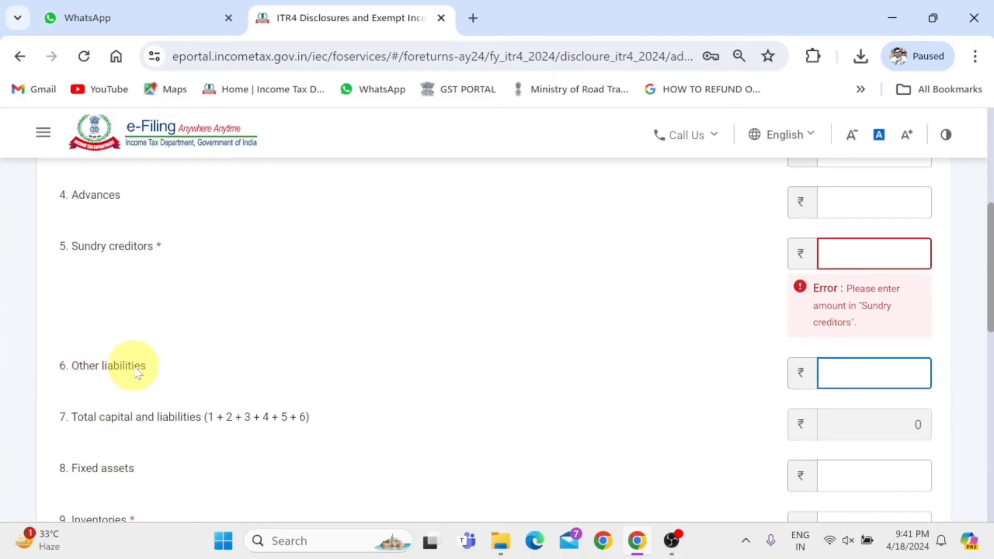
scroll(138, 372, "down", 3)
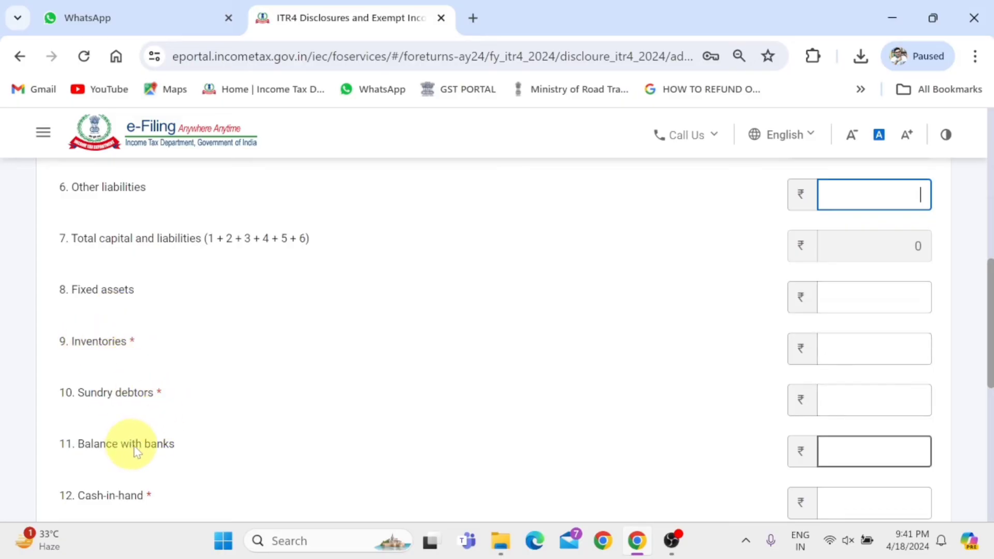
scroll(138, 448, "down", 2)
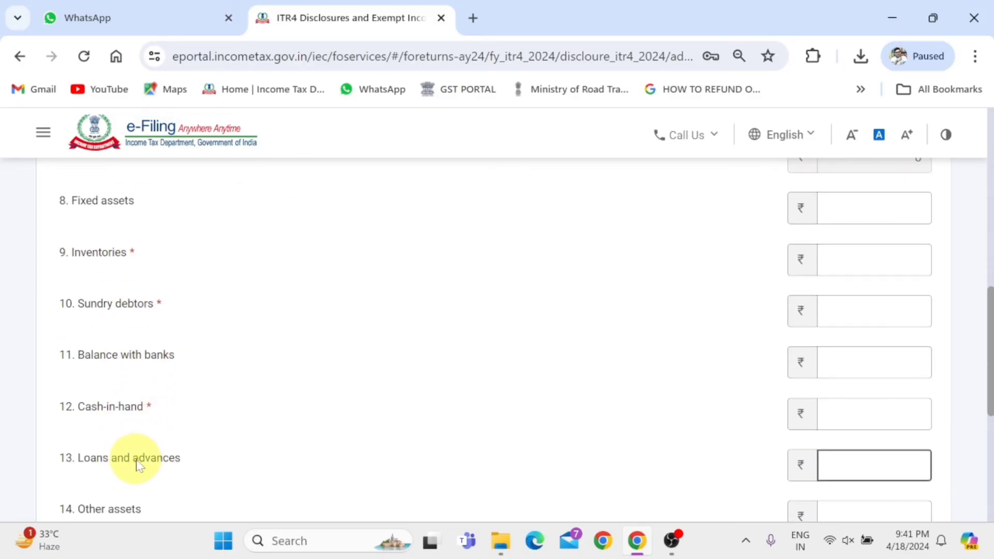
scroll(137, 462, "down", 2)
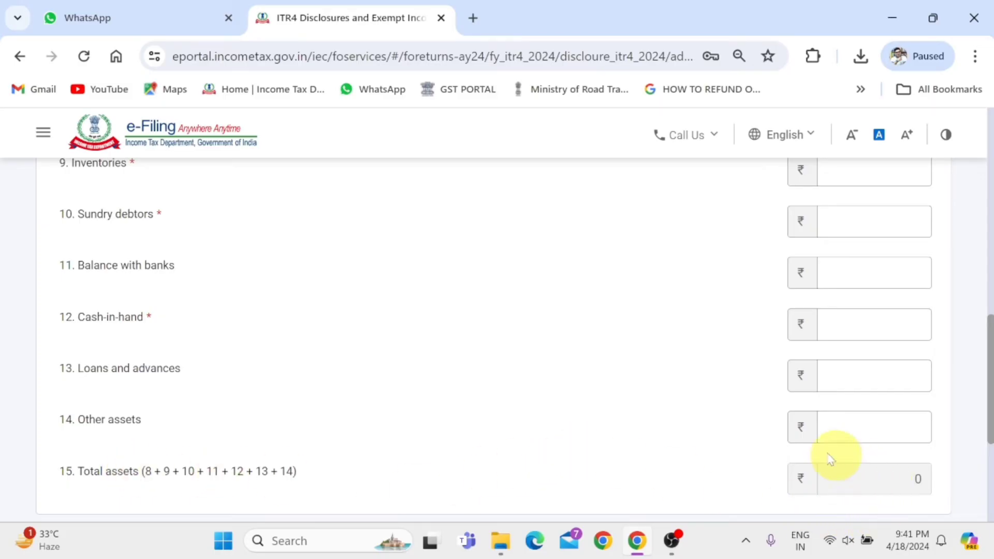
scroll(806, 454, "up", 3)
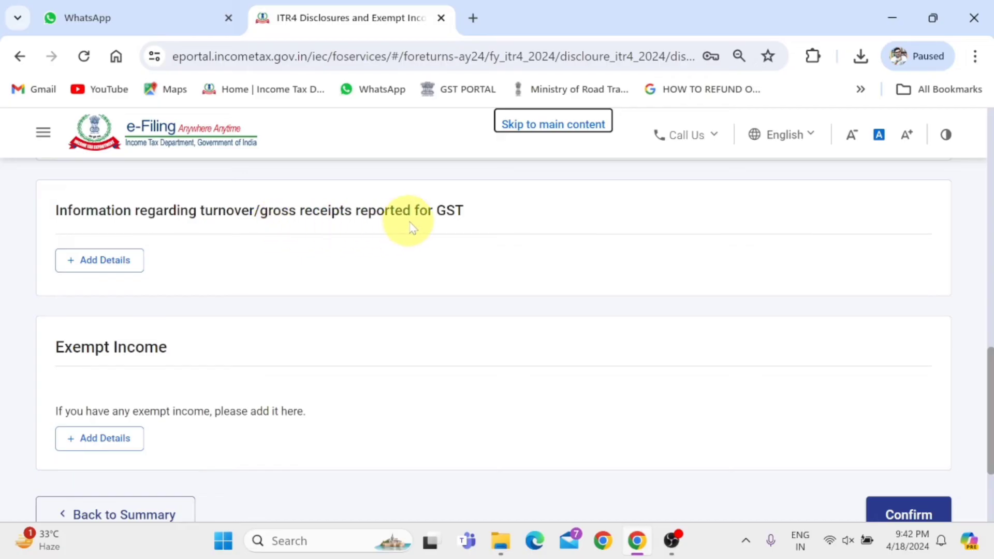
Look over the GSTIN and annual outward supplies fields for GST-reported turnover, and cancel the form without adding anything
left_click(122, 266)
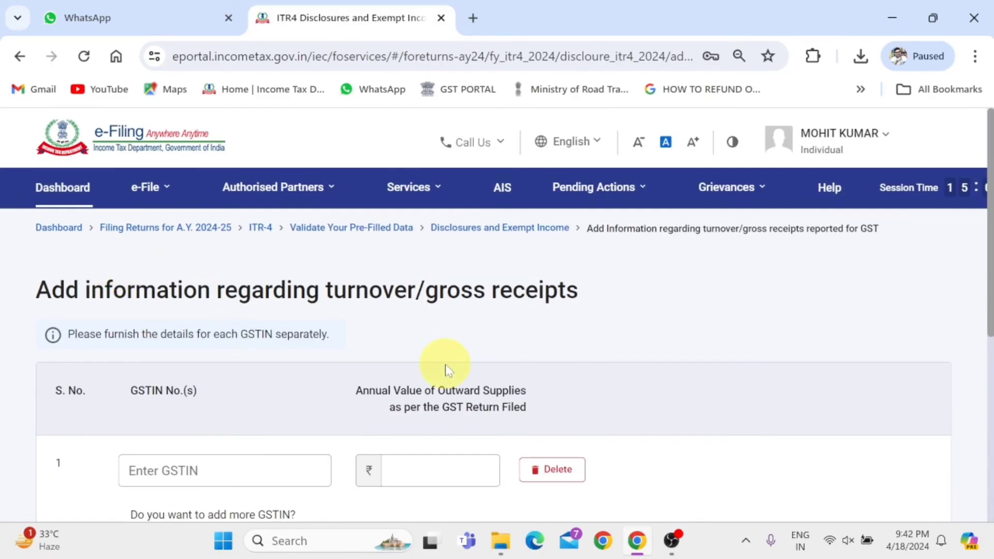
scroll(689, 346, "down", 3)
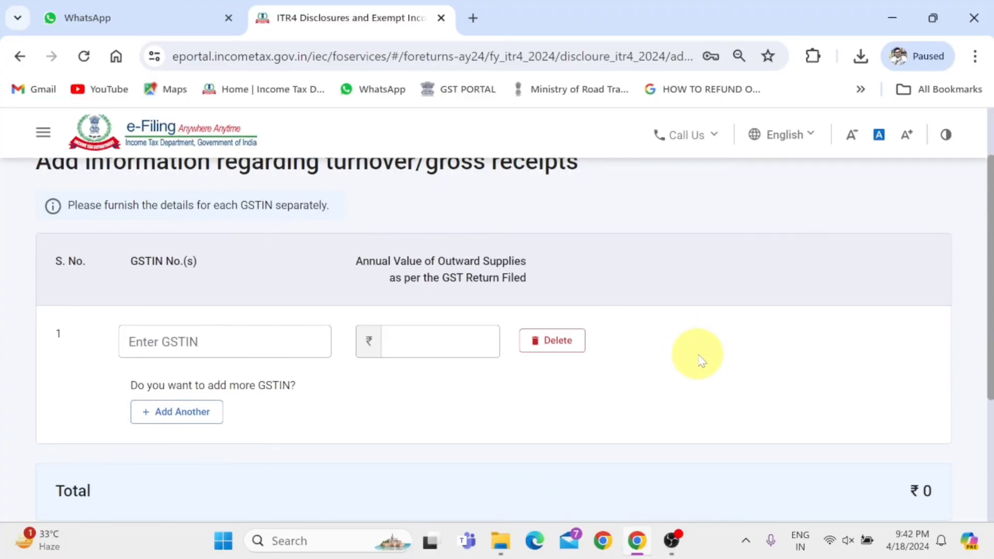
left_click(222, 342)
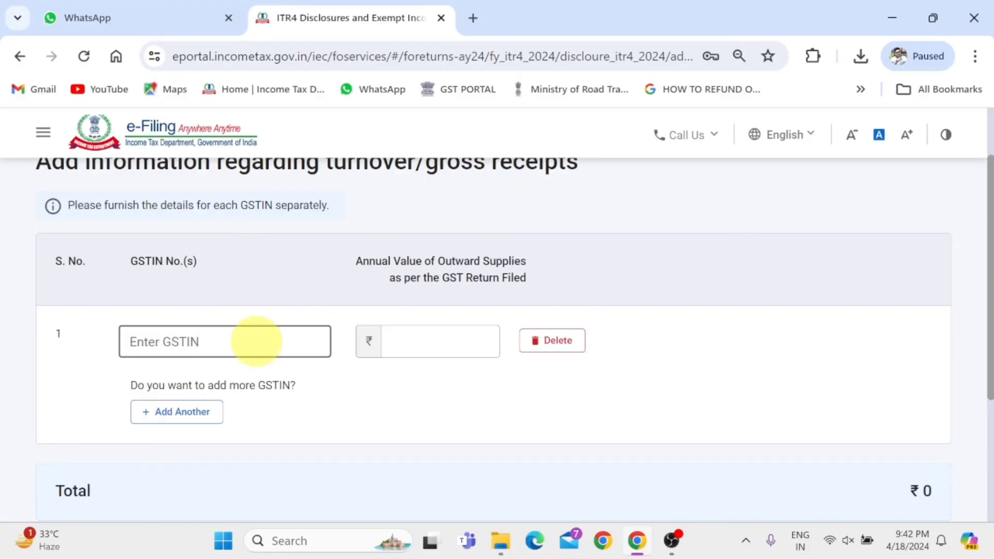
left_click(390, 341)
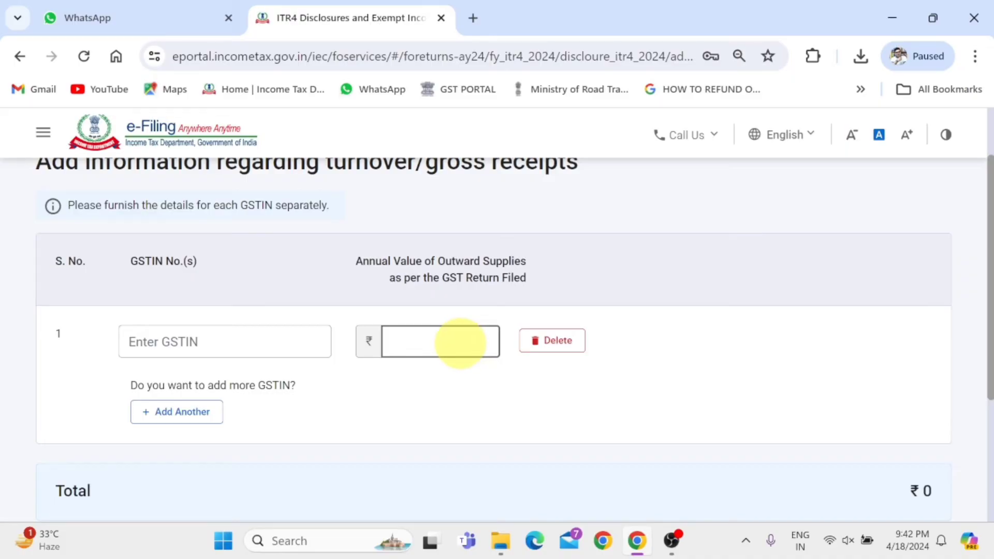
scroll(459, 343, "down", 3)
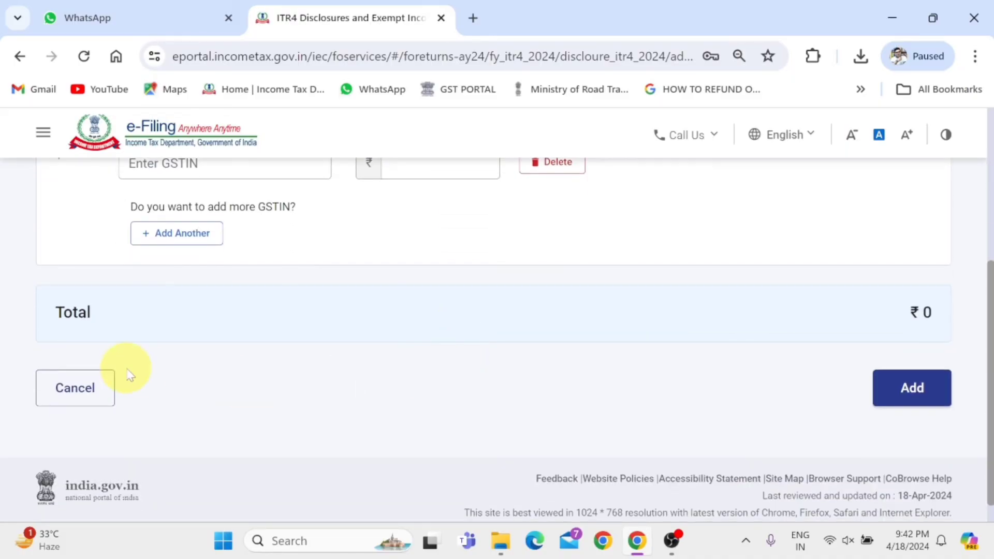
left_click(89, 395)
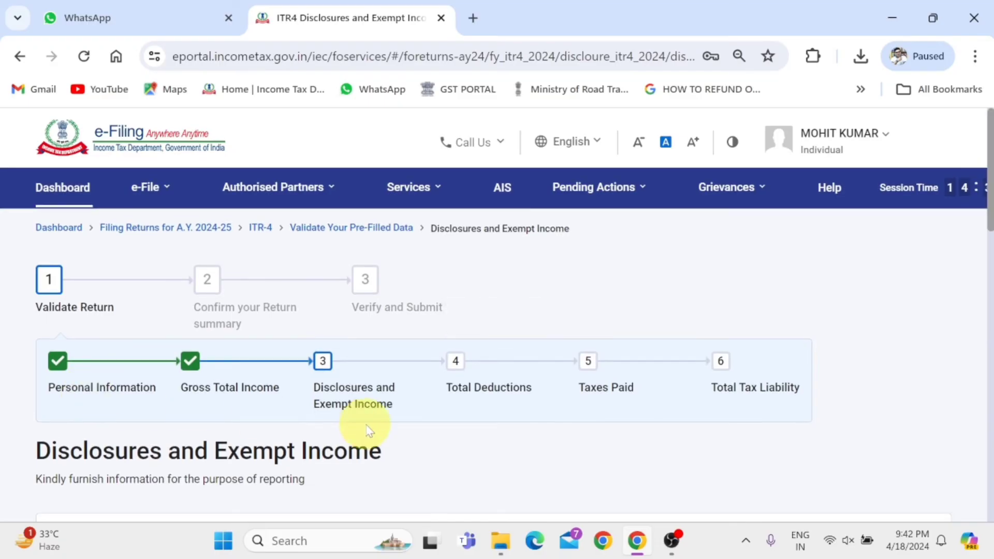
Confirm the Disclosures and Exempt Income section without adding GST turnover or exempt income
scroll(362, 422, "down", 10)
scroll(333, 447, "down", 1)
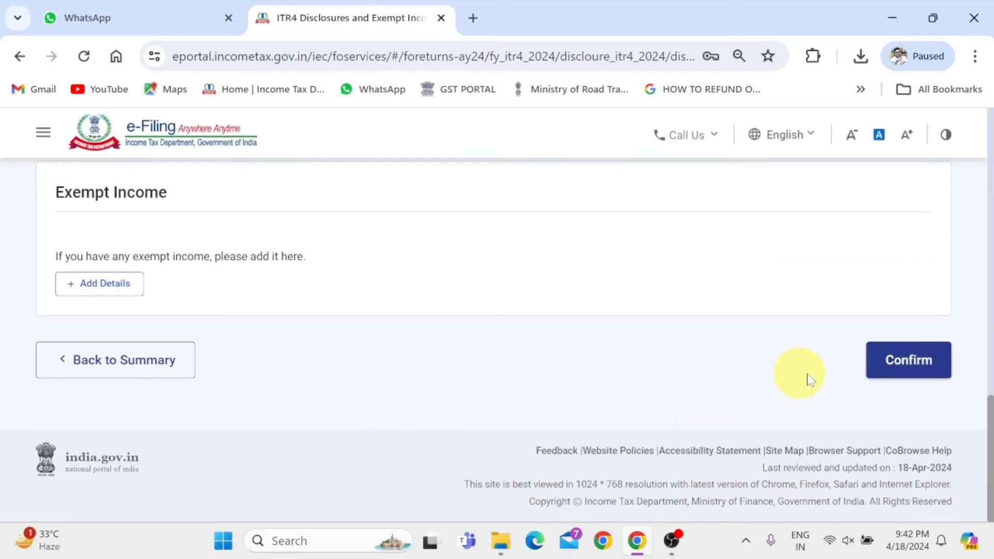
left_click(924, 368)
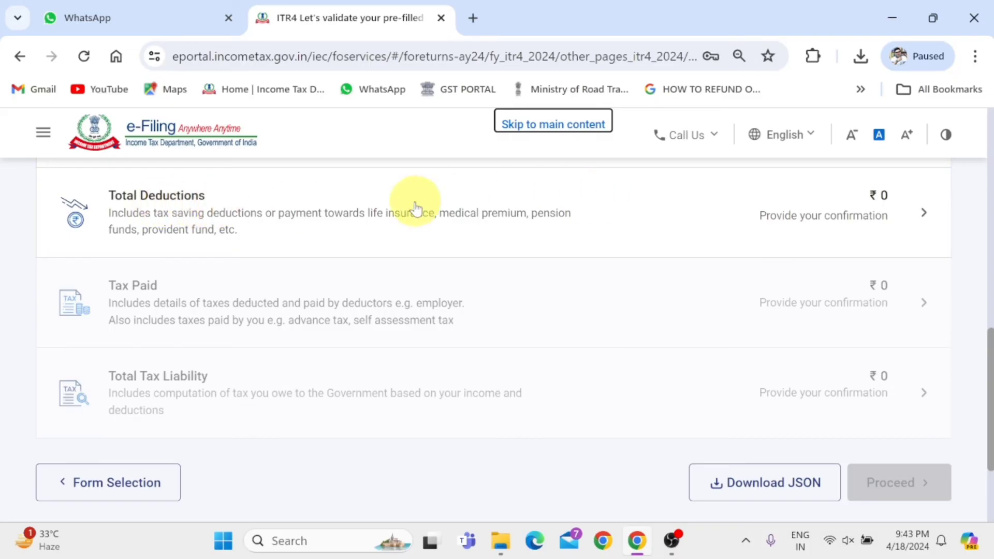
Open Total Deductions, continue past the section 80CCD(2) question and confirm the section without claiming any deduction
left_click(207, 200)
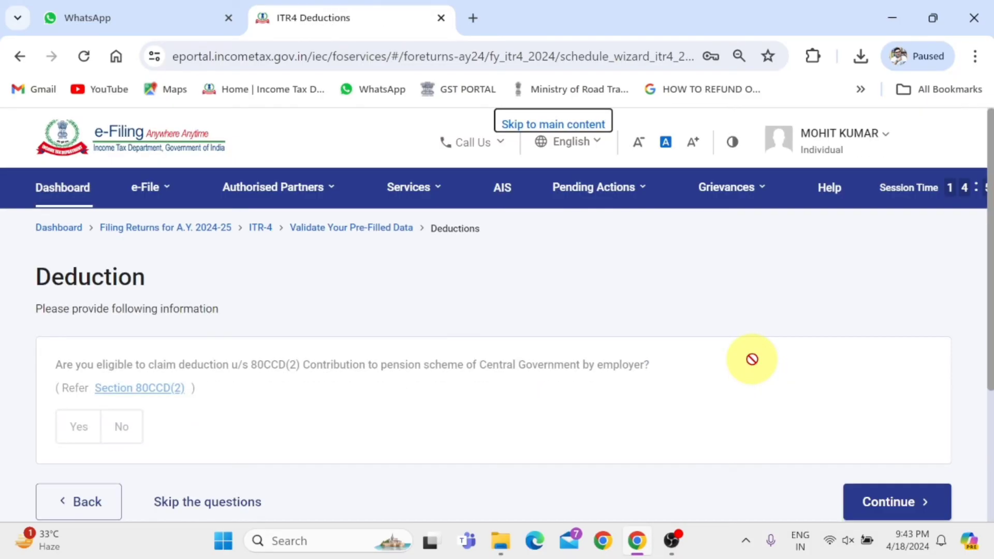
scroll(752, 359, "down", 3)
left_click(893, 312)
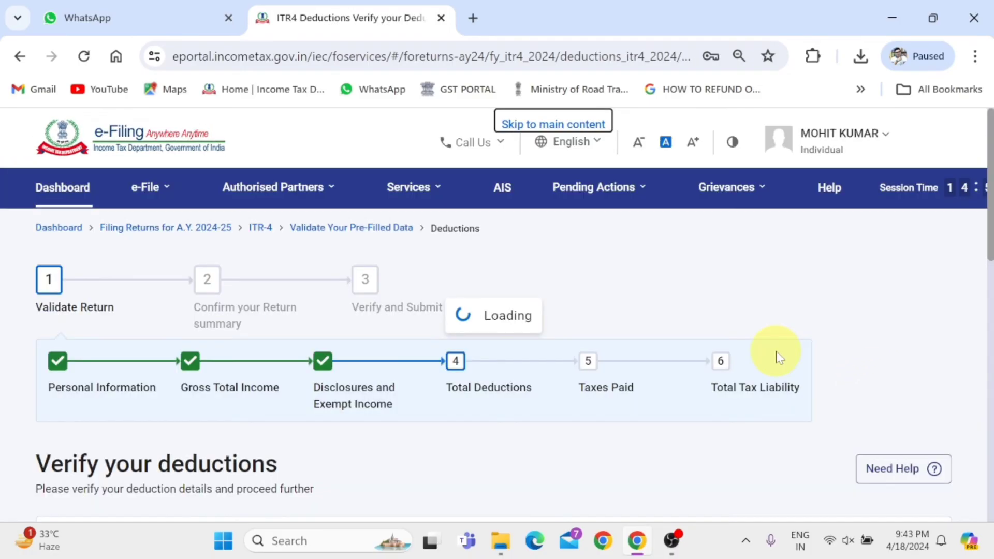
scroll(777, 358, "down", 10)
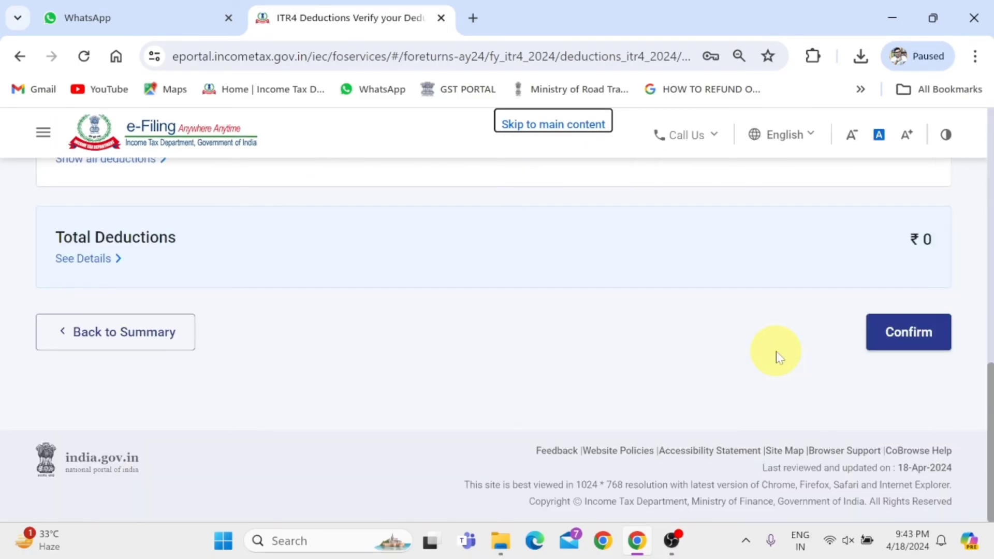
left_click(912, 348)
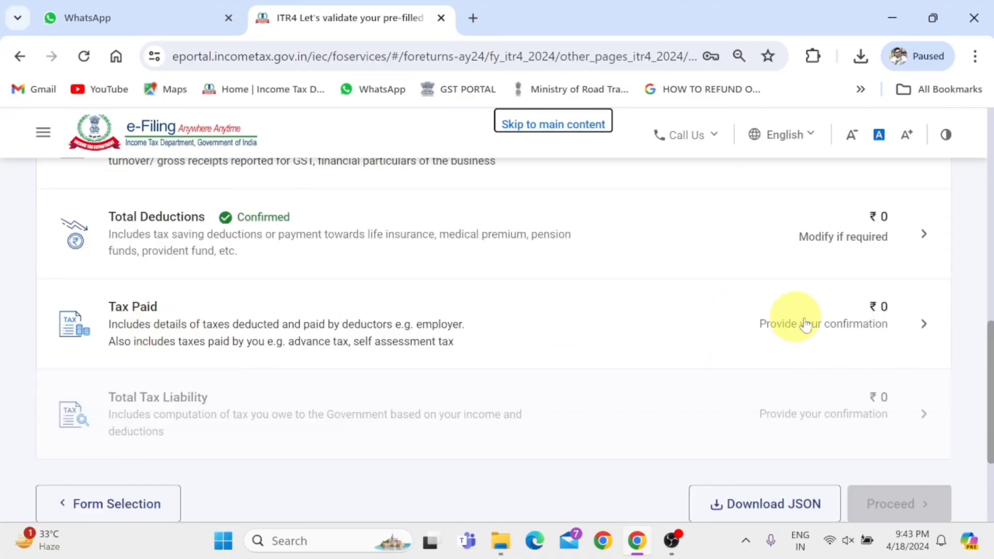
Open the Tax Paid section in full screen, check the TDS, TCS and advance tax entries, and confirm it
left_click(156, 322)
key("F11")
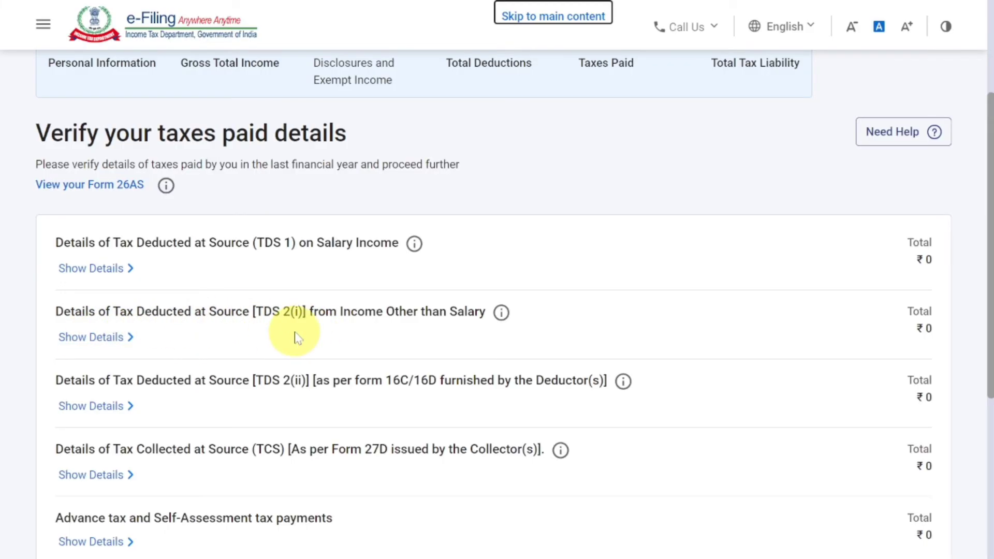
scroll(295, 333, "down", 3)
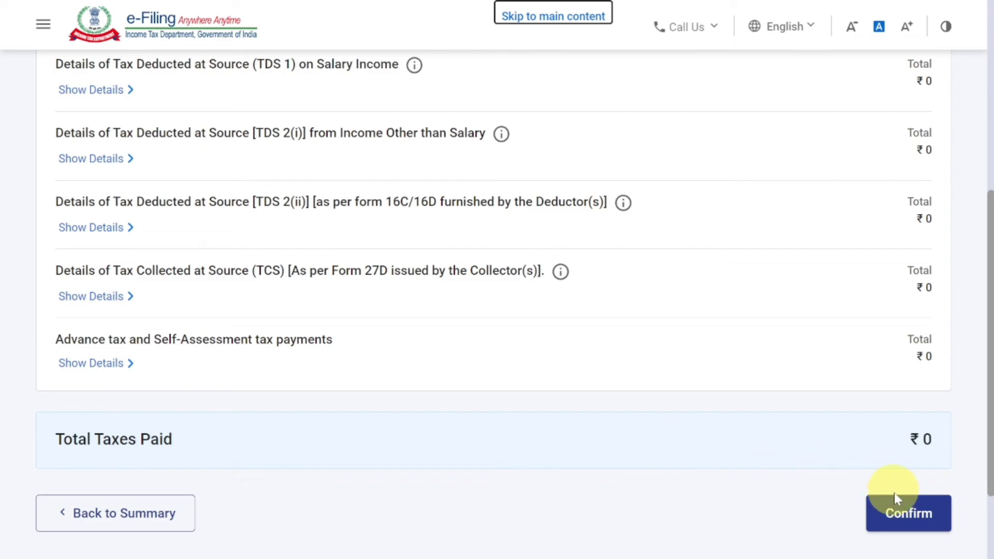
left_click(904, 515)
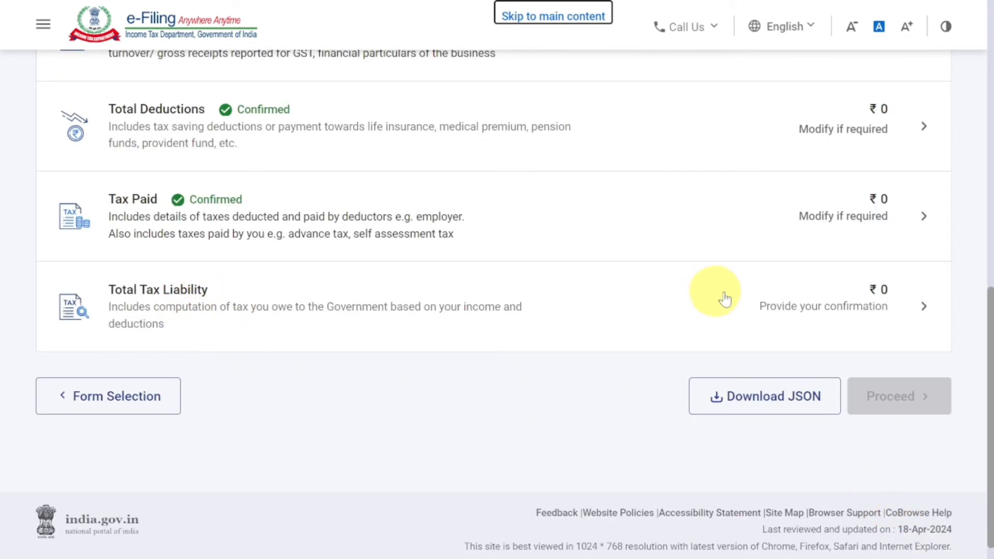
Open Total Tax Liability, check the income and tax computation including the rebate u/s 87A, and confirm the section
left_click(157, 296)
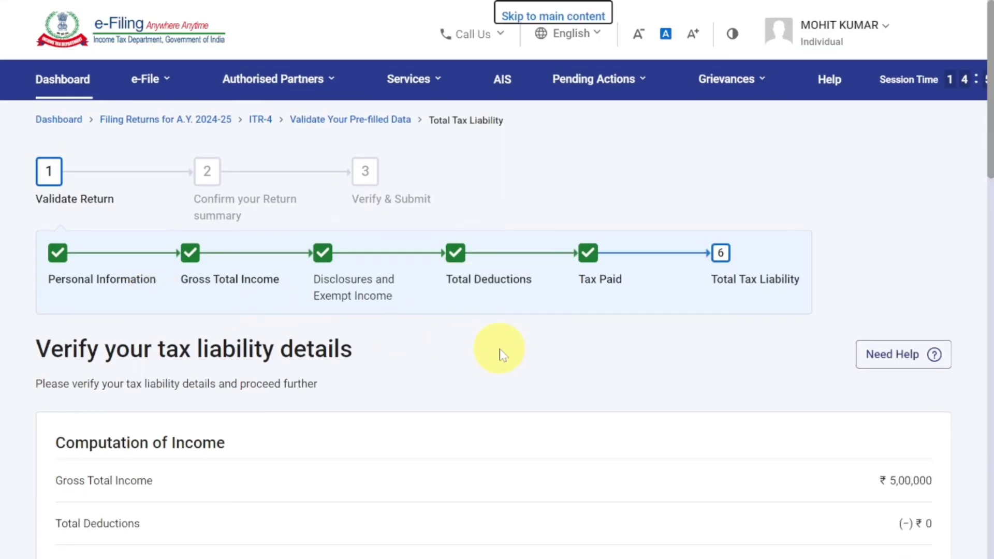
scroll(500, 355, "down", 4)
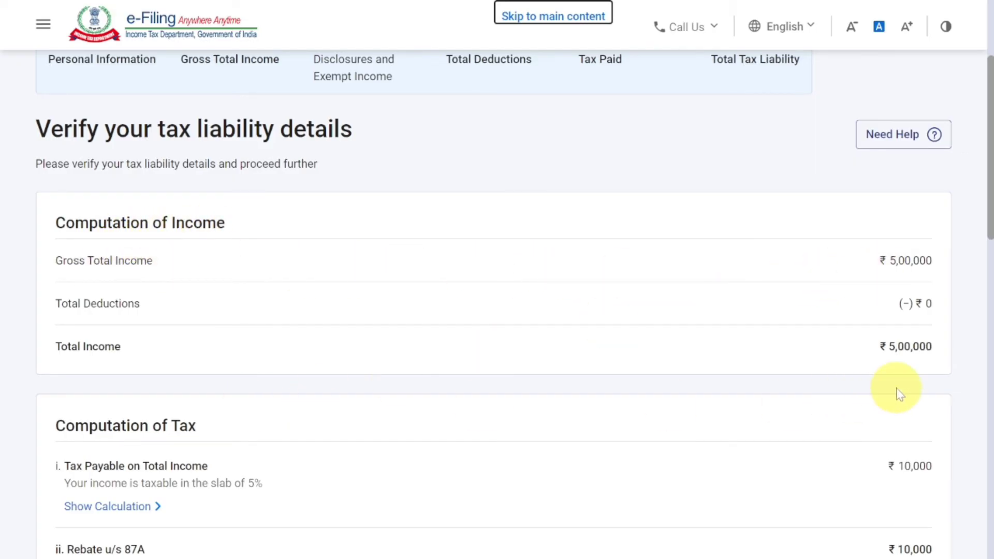
scroll(896, 391, "down", 3)
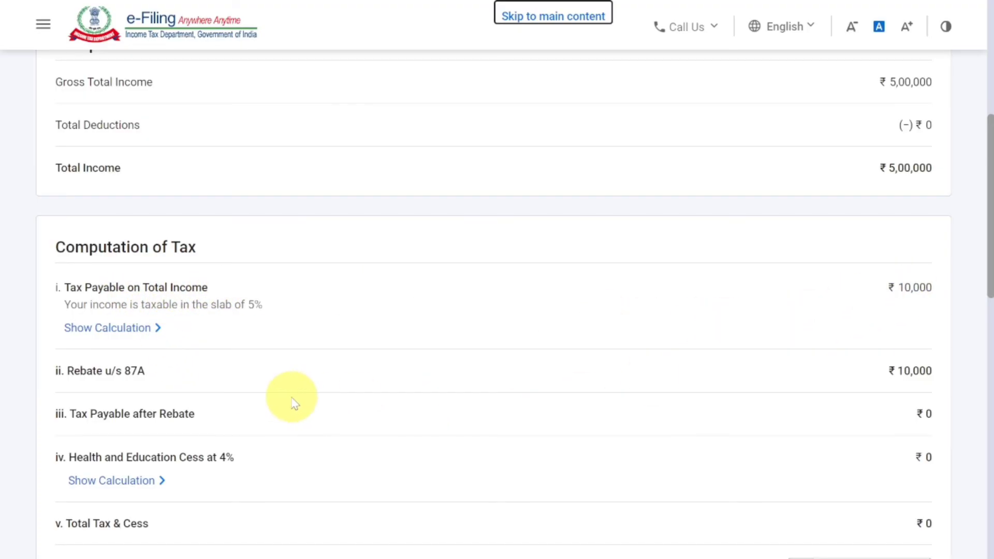
left_click_drag(151, 380, 82, 372)
scroll(484, 422, "down", 5)
scroll(484, 422, "down", 10)
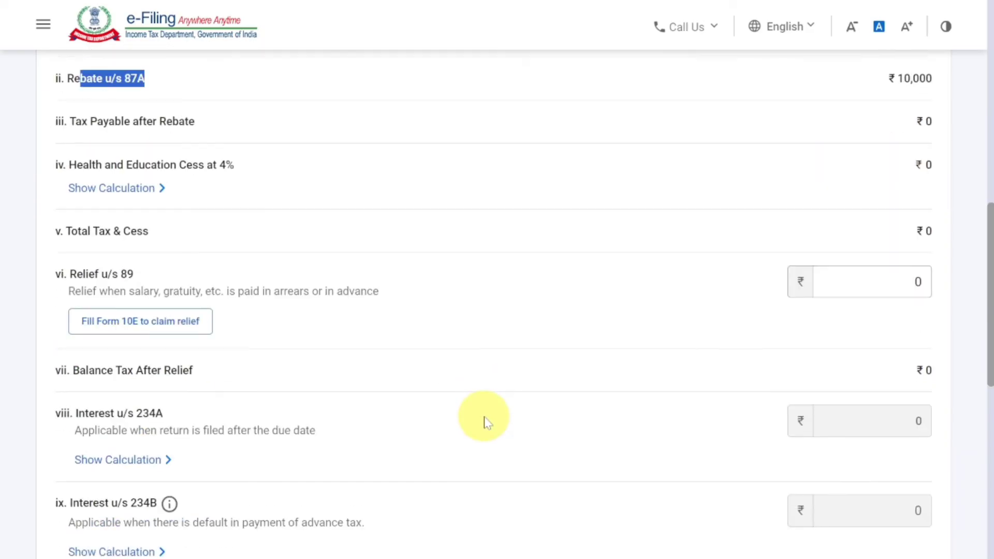
left_click(925, 380)
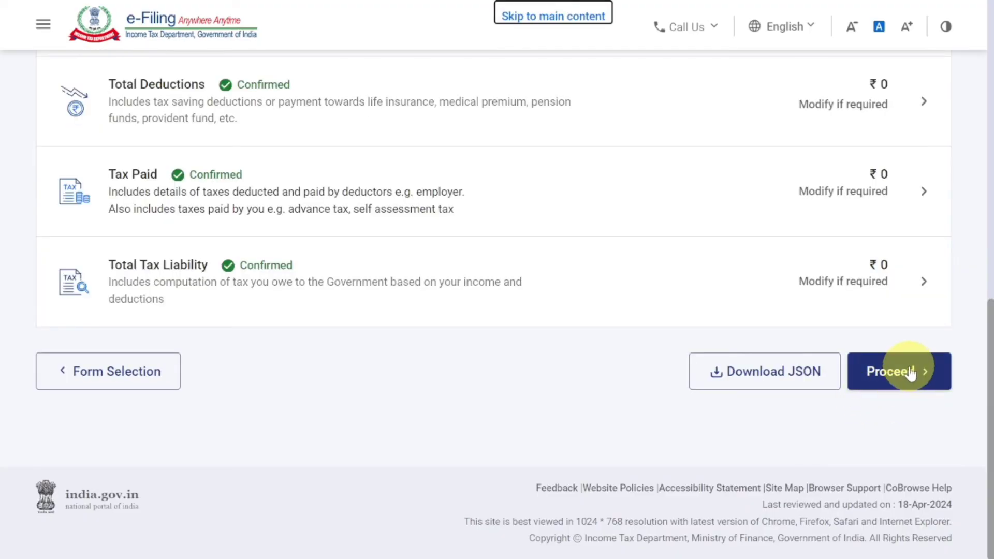
Proceed through the return summary to the return preview, leaving the Tax Return Preparer details blank
left_click(910, 372)
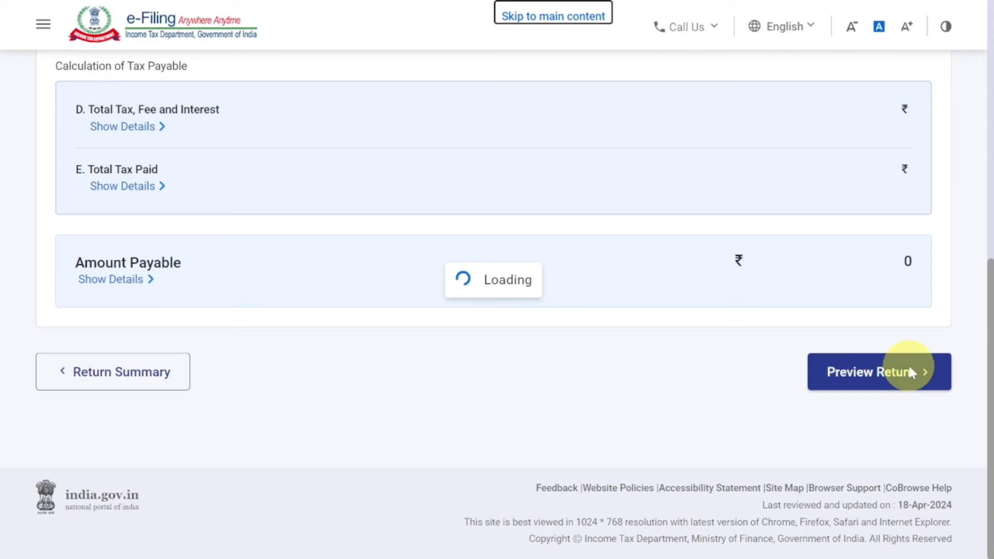
scroll(906, 371, "down", 3)
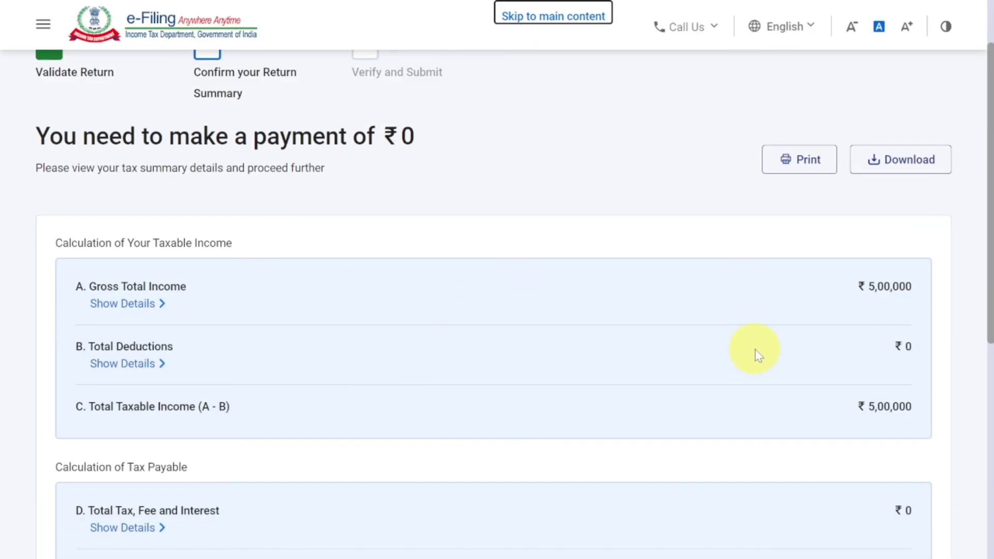
scroll(755, 352, "down", 5)
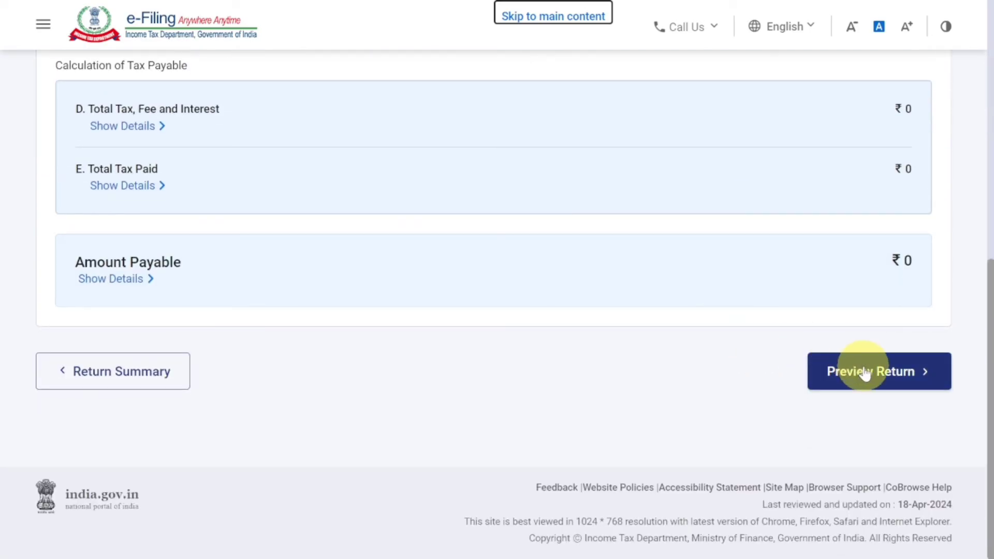
left_click(869, 373)
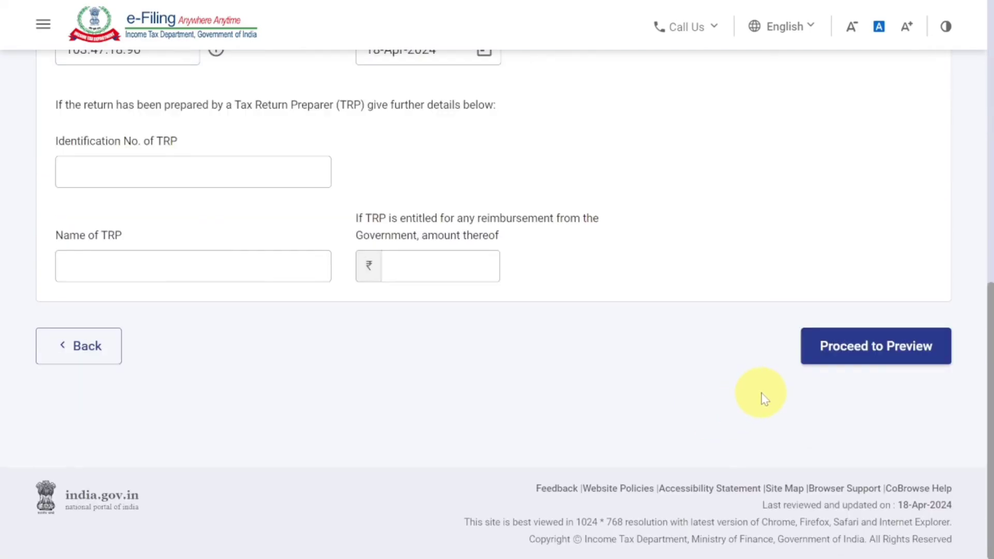
left_click(862, 357)
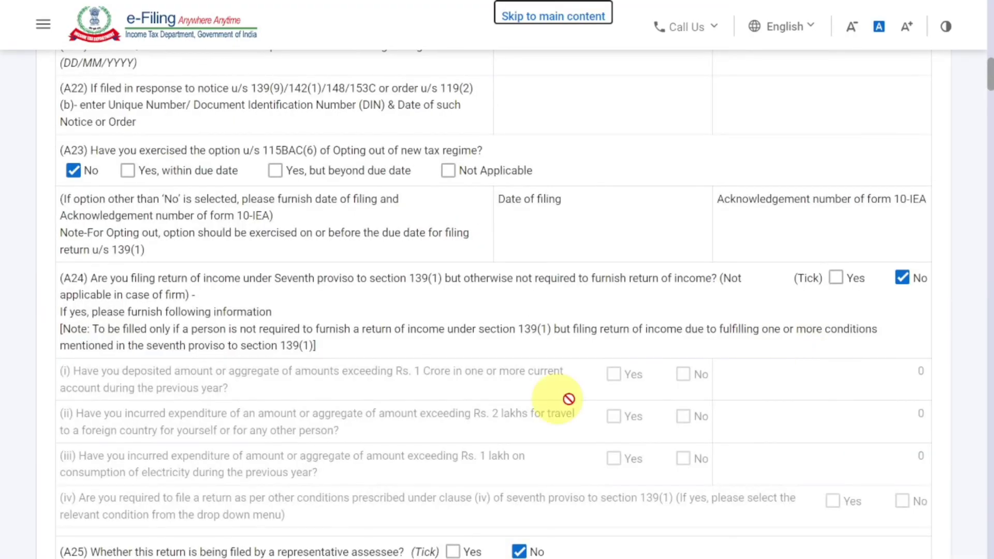
Review the ITR-4 preview through to its end and submit the return for validation
scroll(644, 366, "down", 6)
scroll(647, 367, "down", 2)
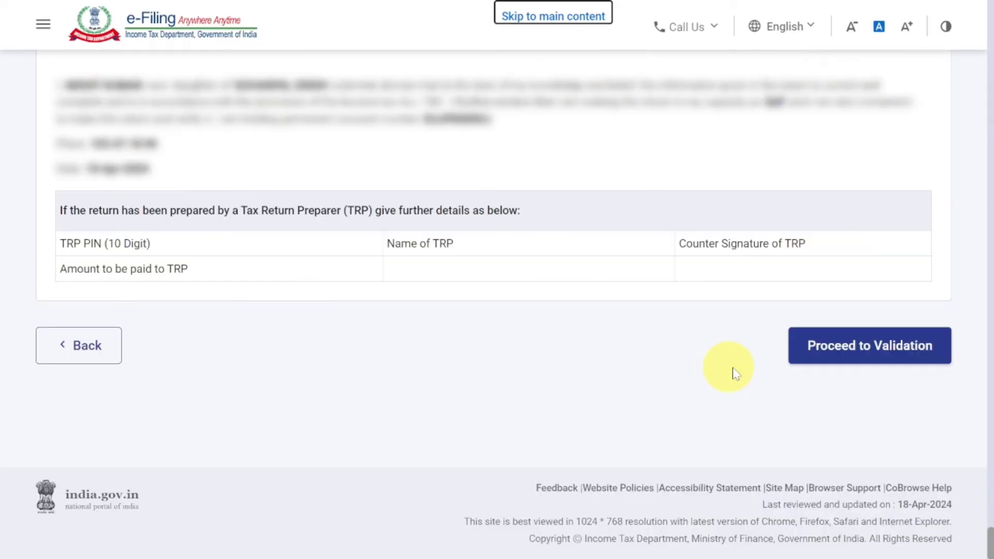
left_click(857, 358)
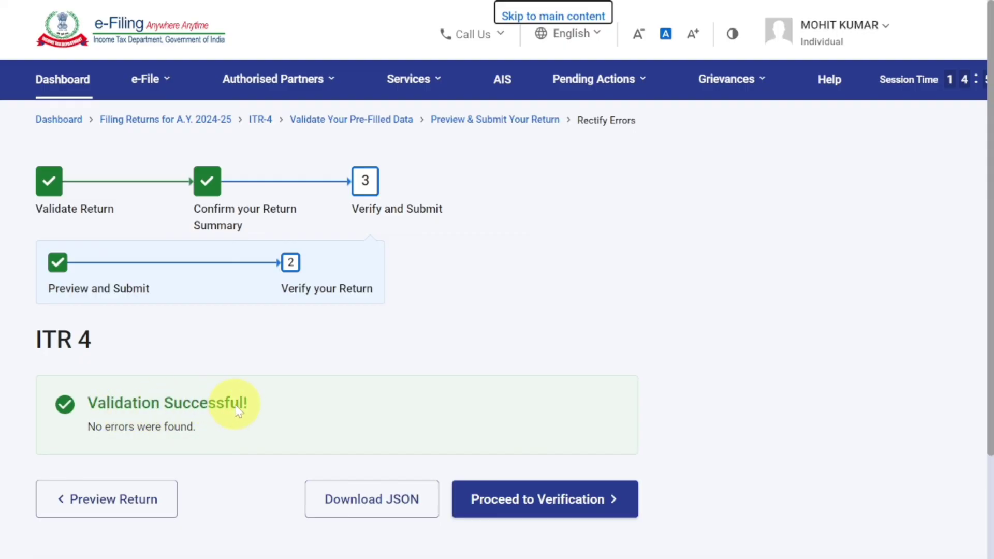
Proceed to verification of the validated return, check the verification options, and continue with e-Verify Now
scroll(390, 409, "down", 3)
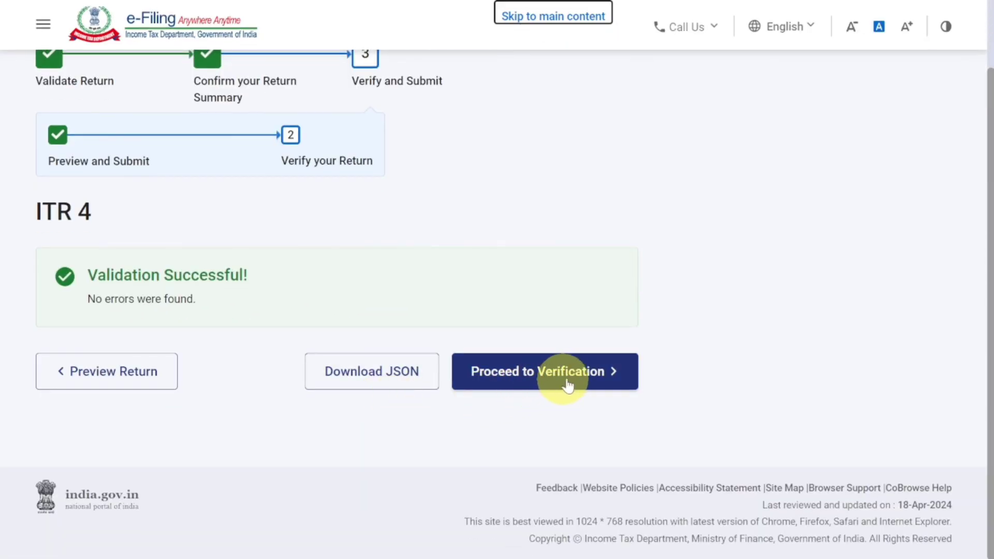
left_click(578, 379)
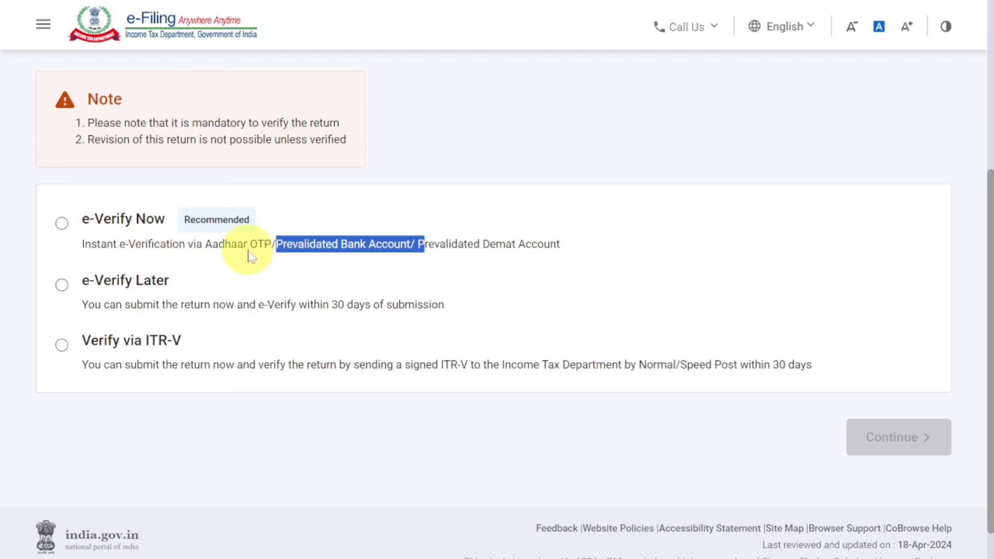
left_click(312, 253)
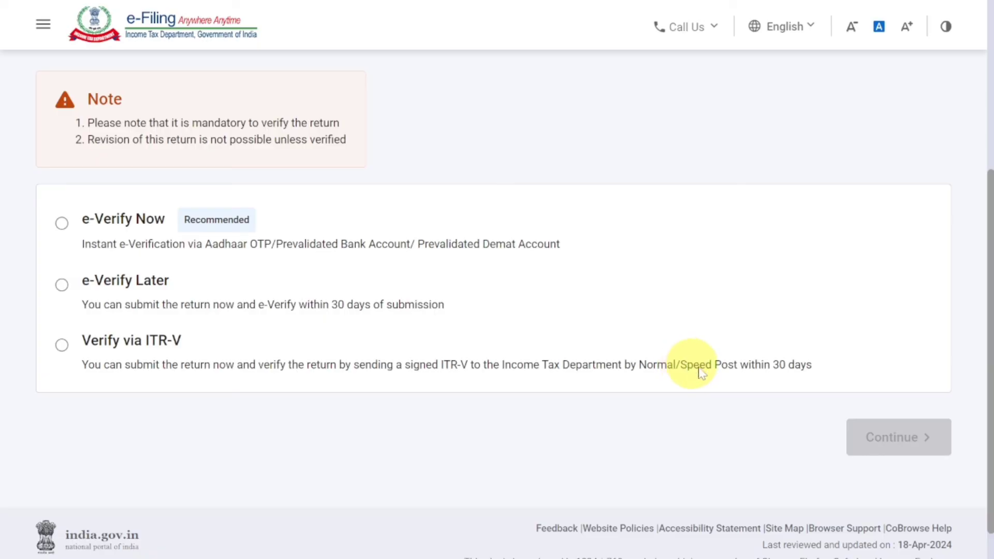
left_click_drag(688, 369, 734, 373)
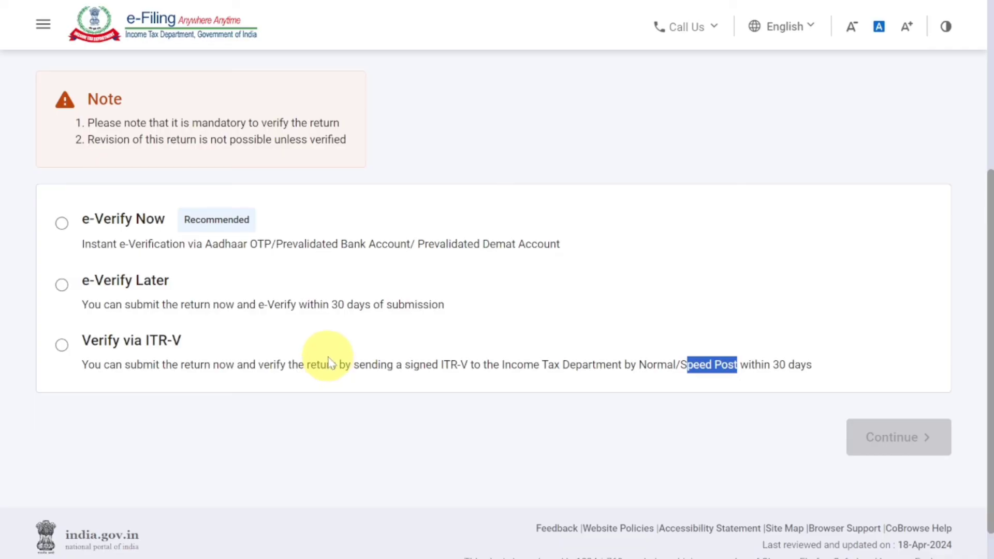
left_click(61, 224)
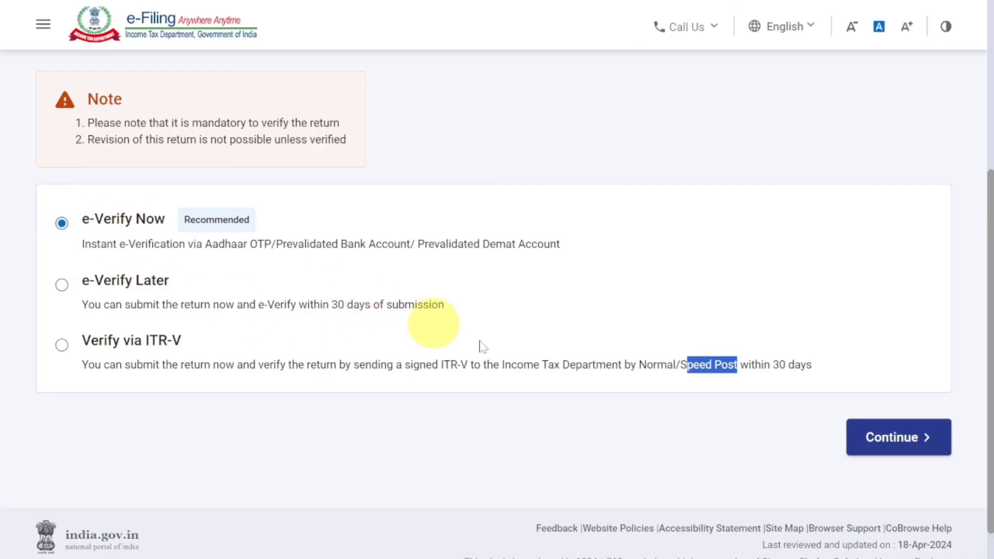
left_click(887, 436)
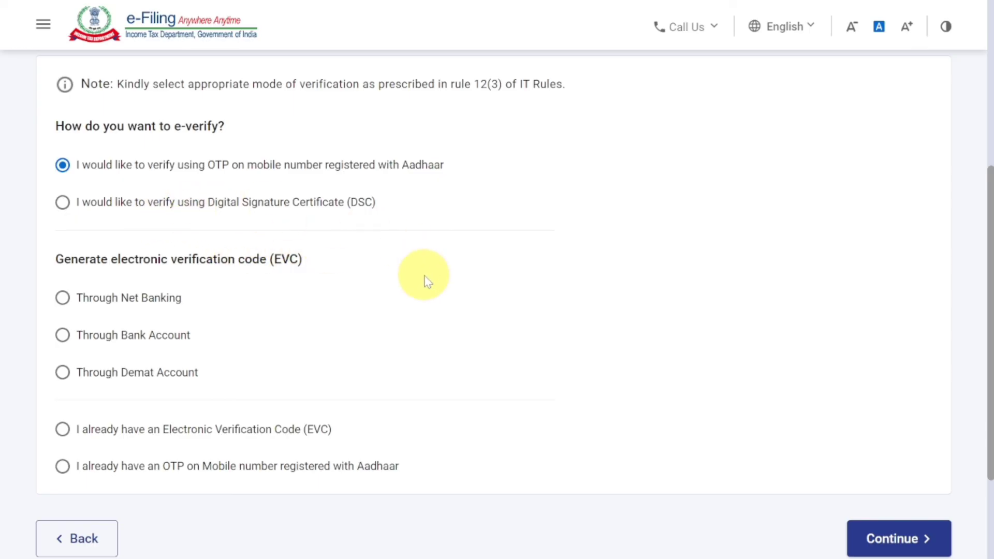
Continue e-verification using OTP on the mobile number registered with Aadhaar and agree to validate the Aadhaar details
left_click(886, 542)
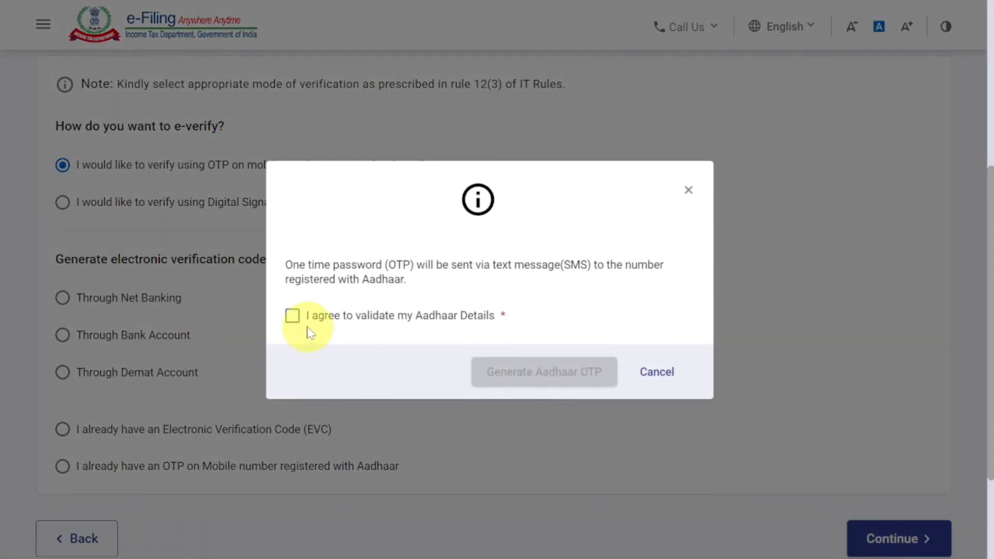
left_click(292, 315)
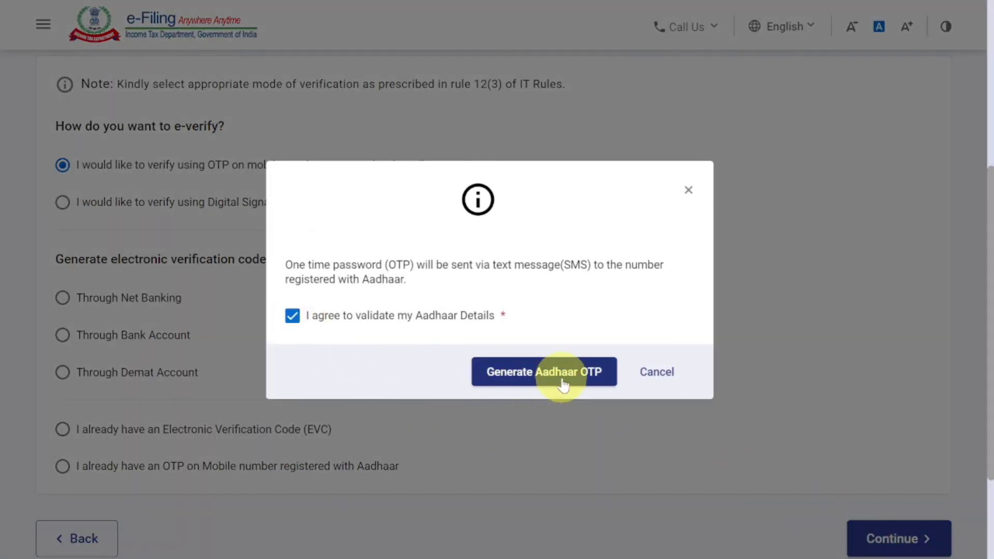